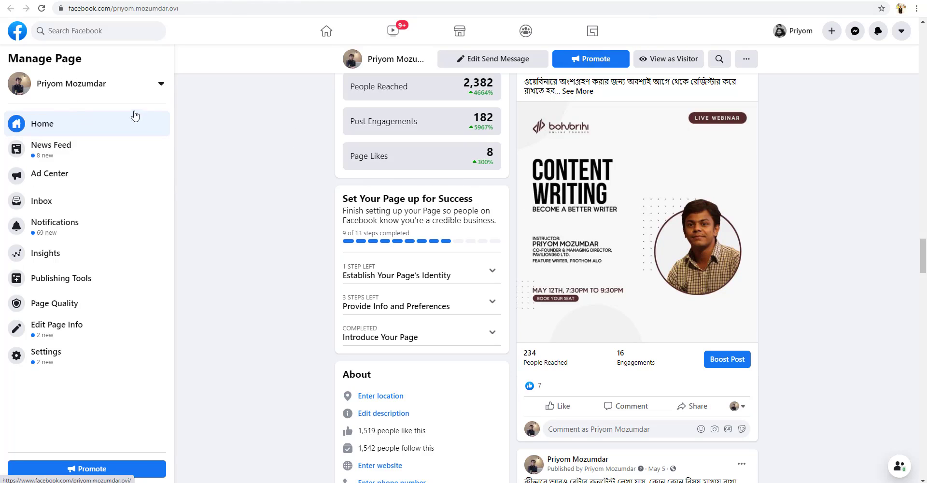
# View the content writing webinar post's photo and the ABC MILK page's milk price post photo
pyautogui.click(670, 244)
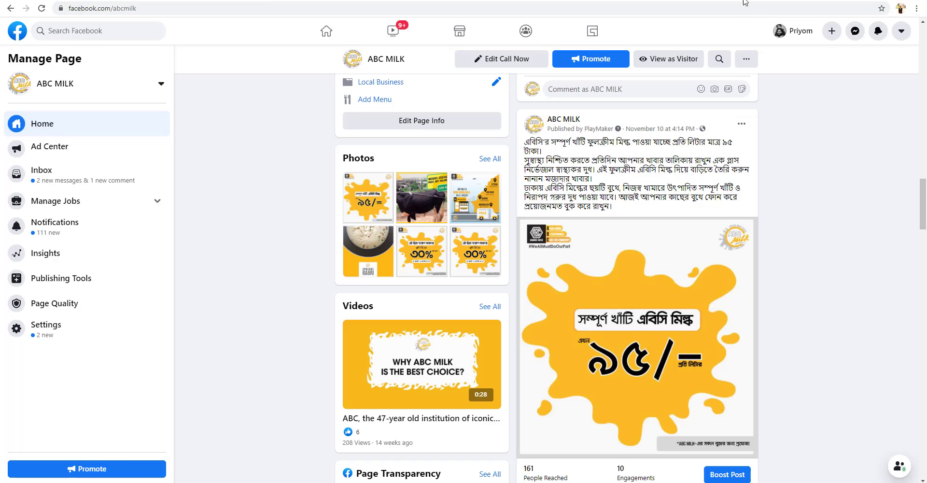
pyautogui.click(630, 374)
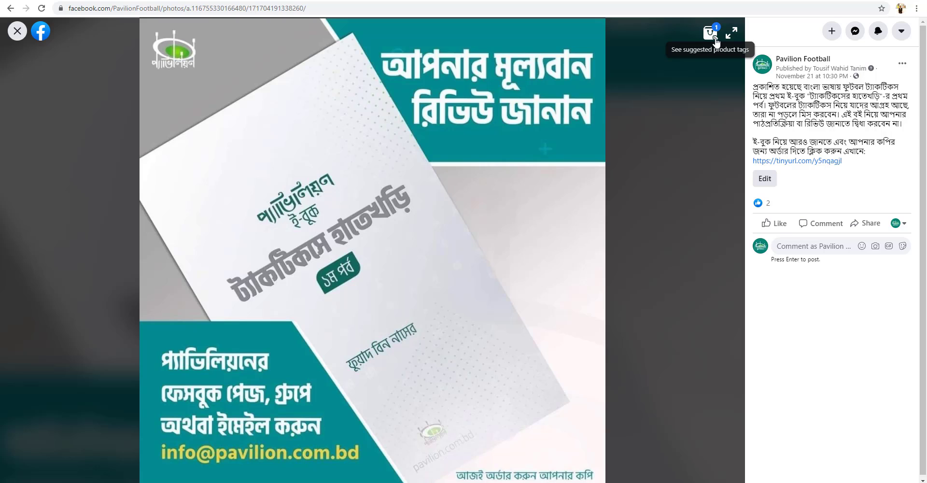
# Go to the J-Beauty by Kirei page and open the oil cleansing pump bottle photo from the two-product cleansing oil post
pyautogui.click(72, 1)
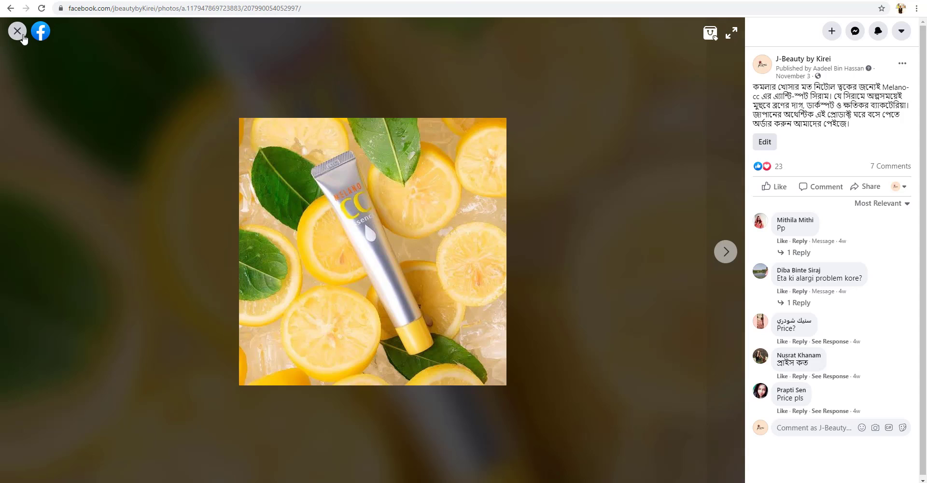
pyautogui.click(22, 36)
pyautogui.scroll(-3, 251, 261)
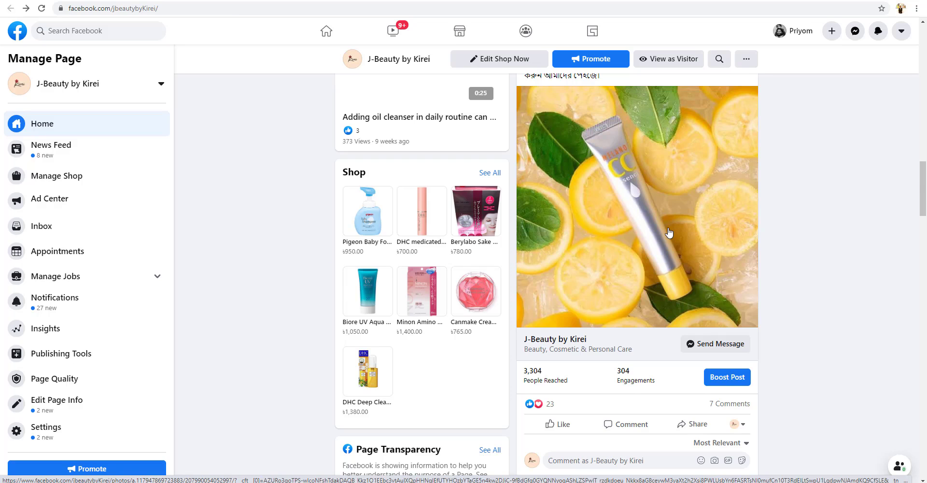
pyautogui.scroll(-20, 669, 232)
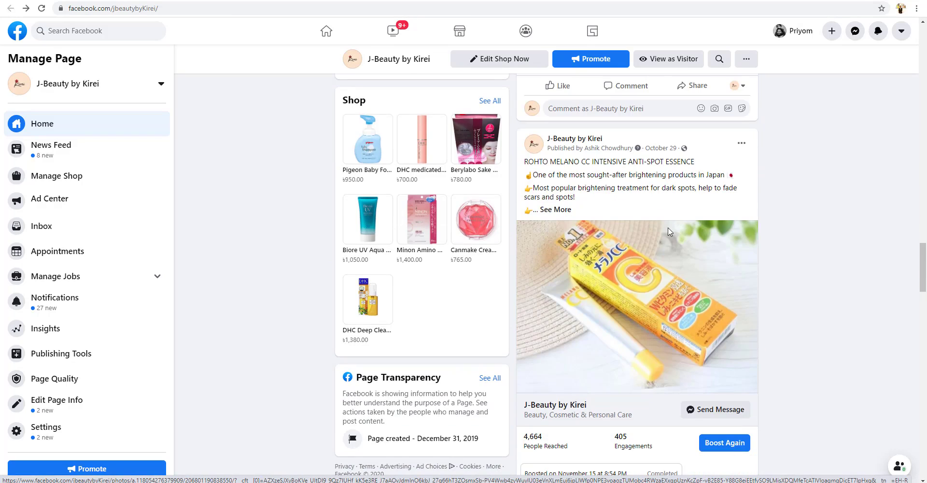
pyautogui.scroll(-10, 669, 232)
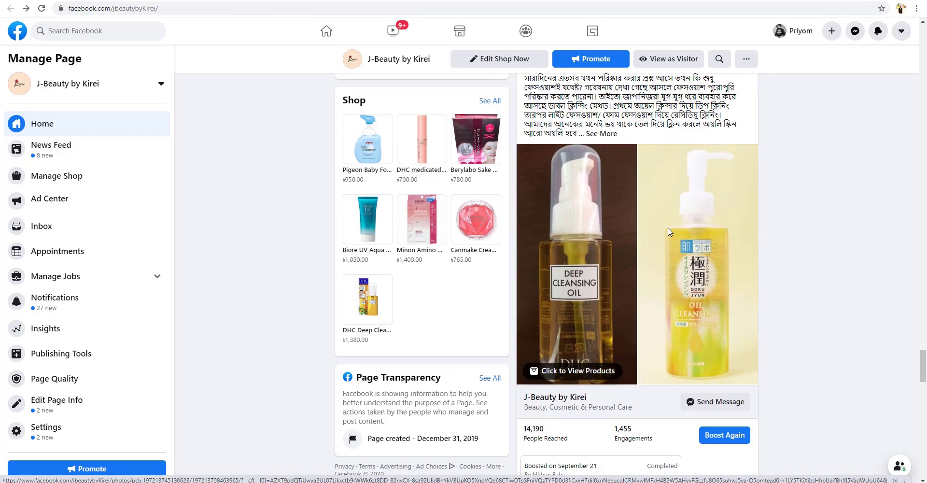
pyautogui.click(669, 232)
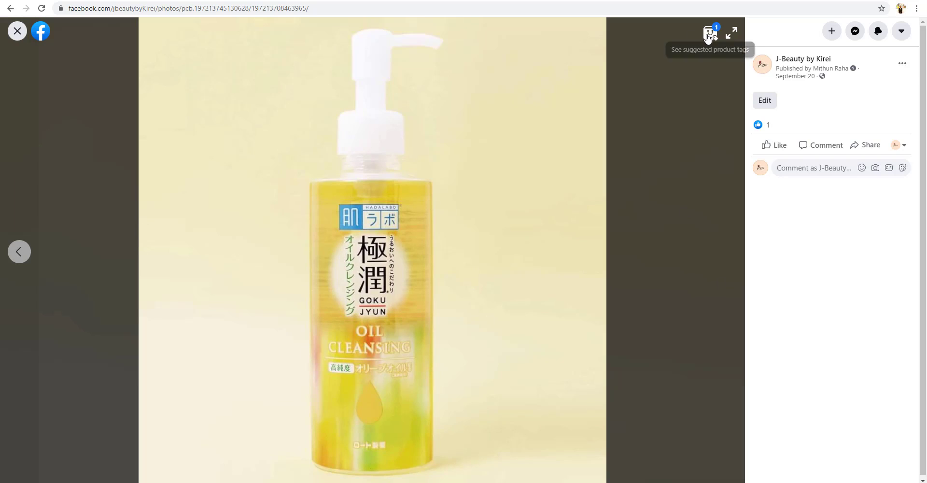
# Start product tagging on the photo, place a tag point on the bottle's label and look through the recently added products
pyautogui.click(708, 34)
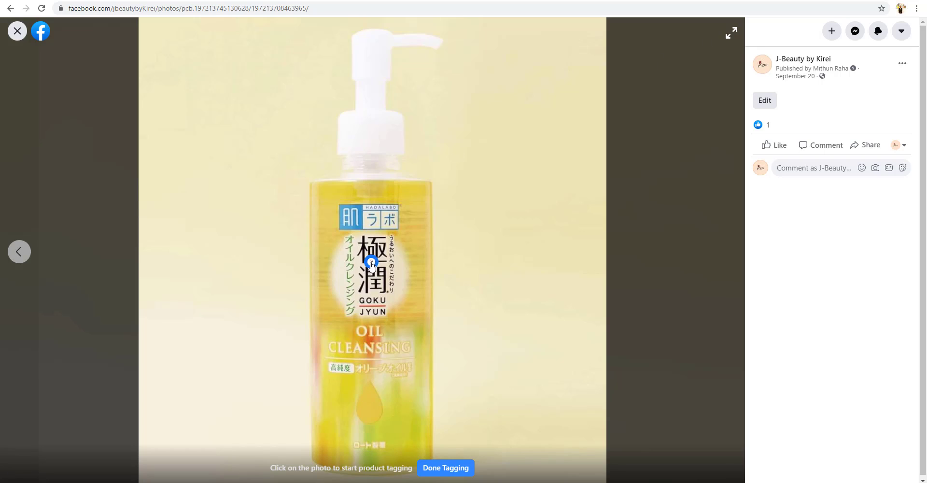
pyautogui.click(371, 262)
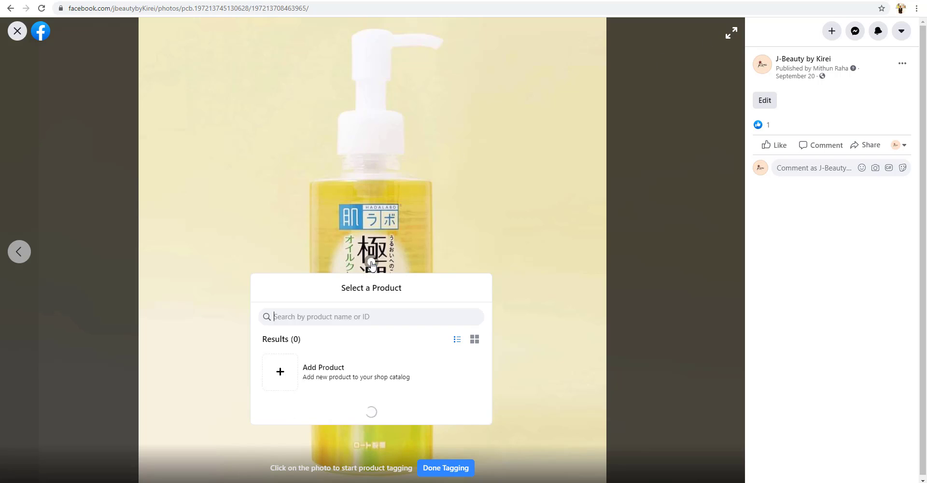
pyautogui.scroll(-1, 334, 374)
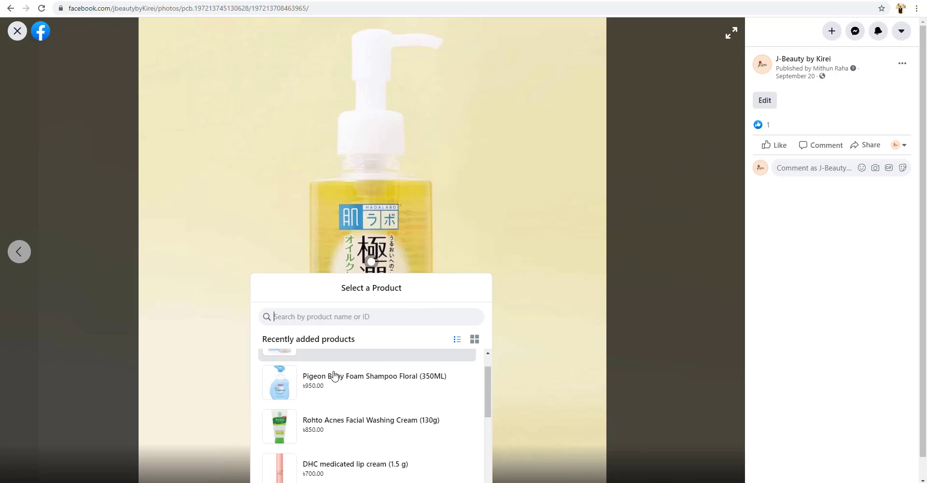
pyautogui.scroll(1, 334, 375)
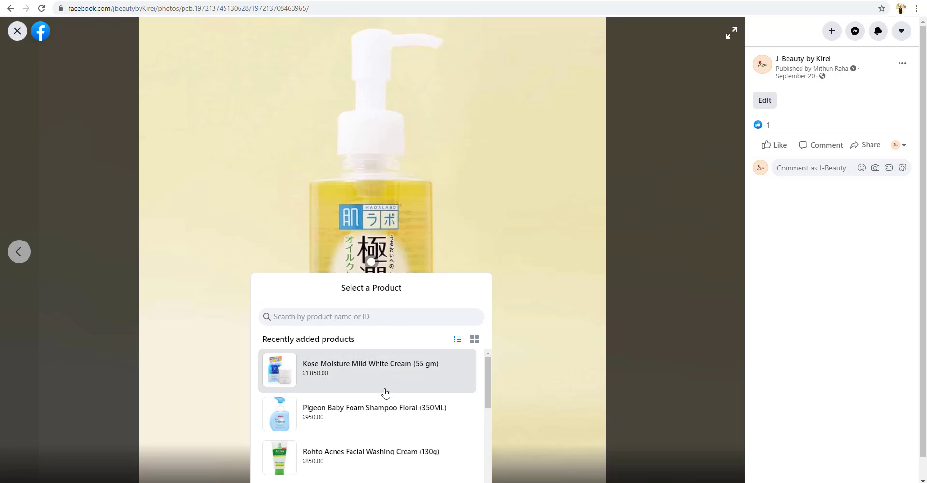
pyautogui.scroll(-10, 385, 393)
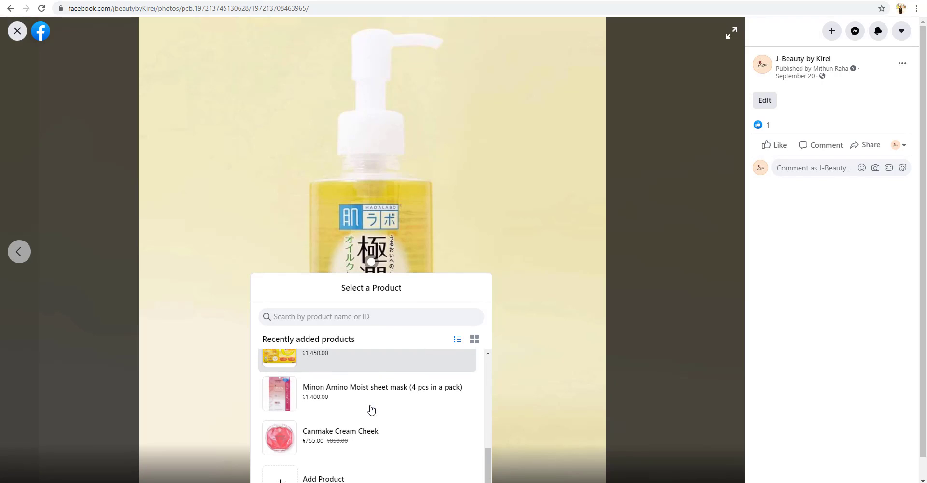
pyautogui.scroll(10, 371, 410)
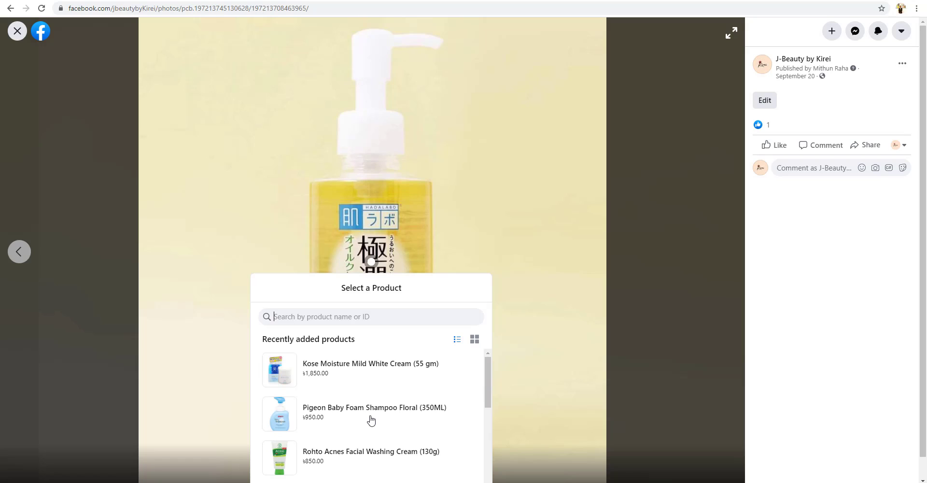
# Search the products for "dh", tag DHC Deep Cleansing Oil on the photo and finish tagging
pyautogui.click(365, 321)
pyautogui.write('dh')
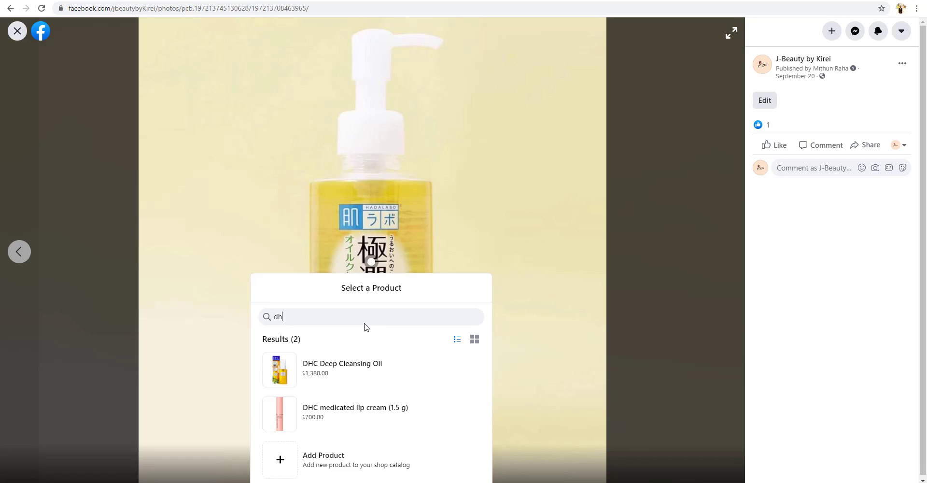
pyautogui.click(357, 375)
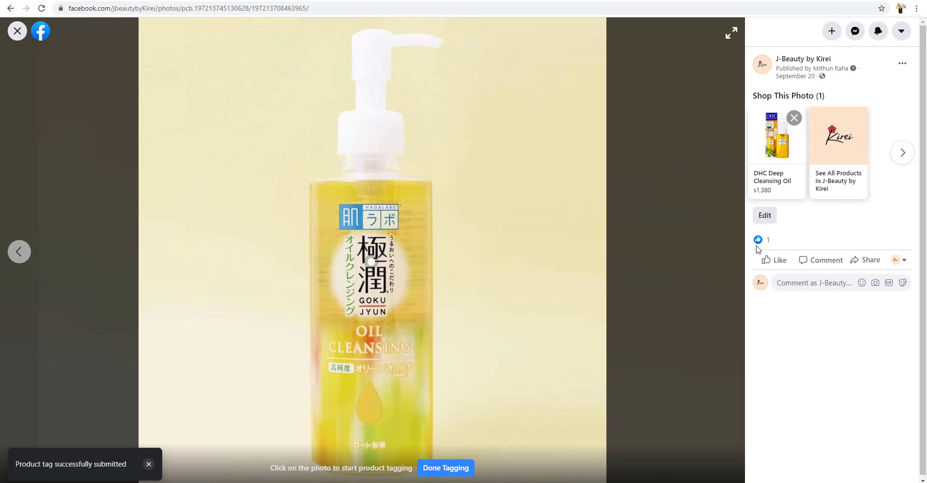
pyautogui.moveTo(779, 145)
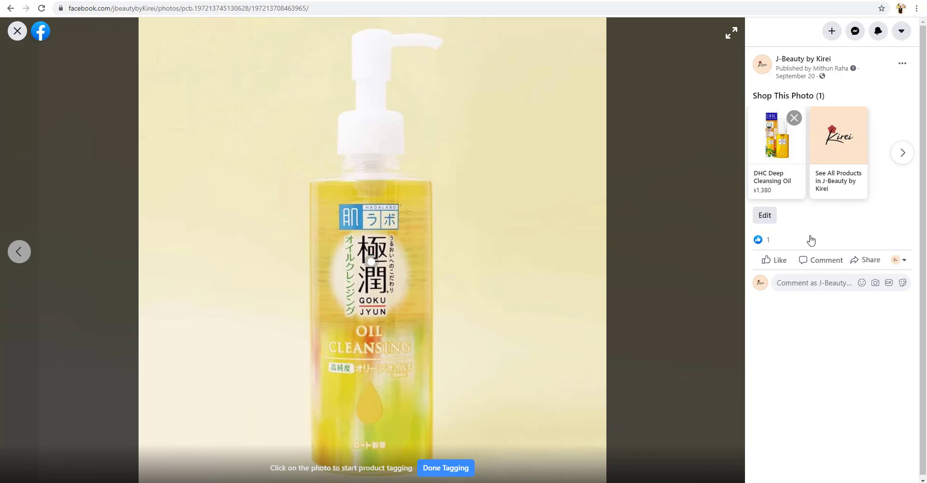
pyautogui.click(452, 470)
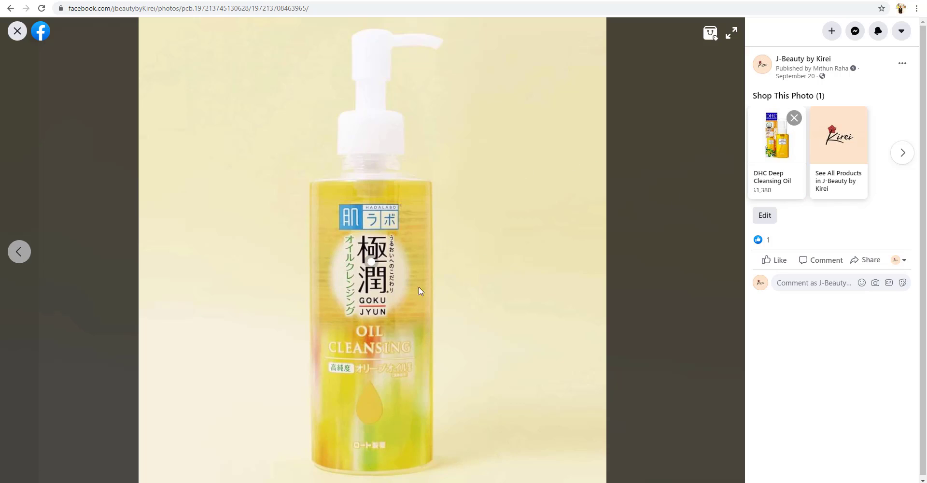
# View the DHC Deep Cleansing Oil product page through its photo tag with the full description, and return to the photo
pyautogui.moveTo(370, 264)
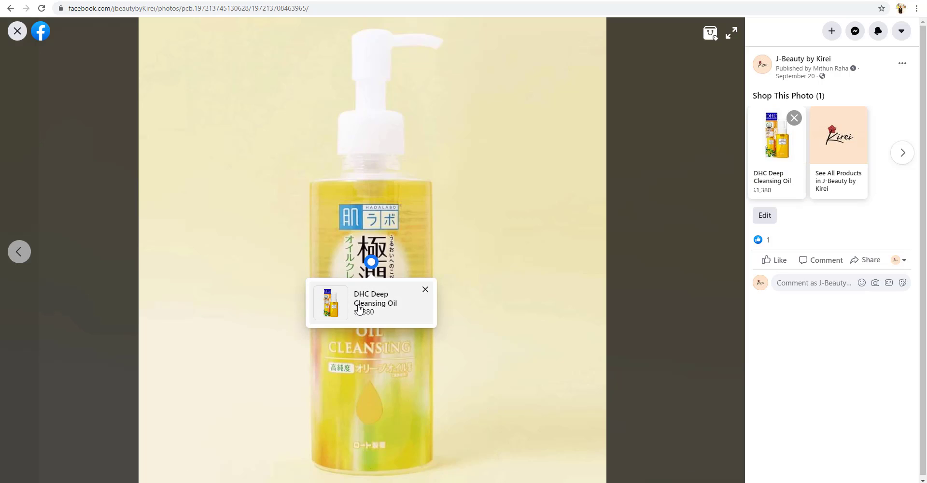
pyautogui.click(358, 309)
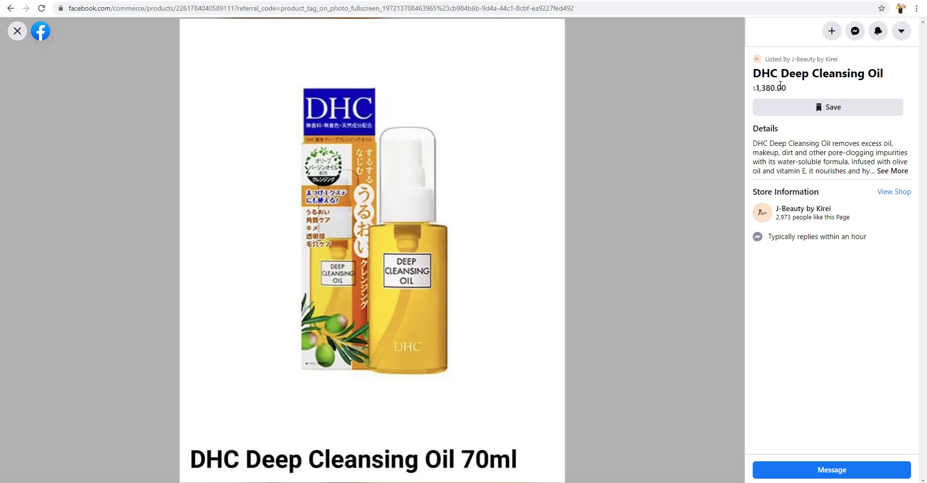
pyautogui.click(888, 172)
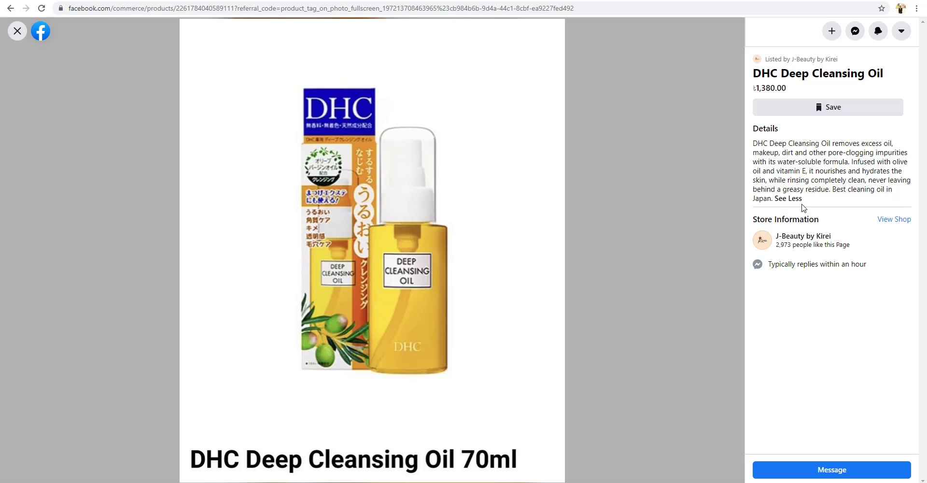
pyautogui.click(22, 32)
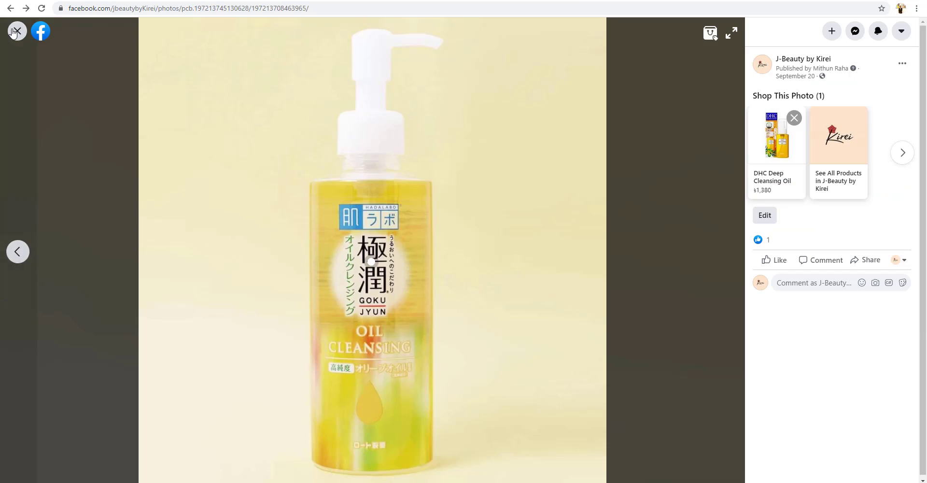
# On the Pavilion Football e-book review photo, tag the product "ট্যাকটিকসের হাতেখড়ি : ১ম পর্ব" on the book cover and finish tagging
pyautogui.click(19, 32)
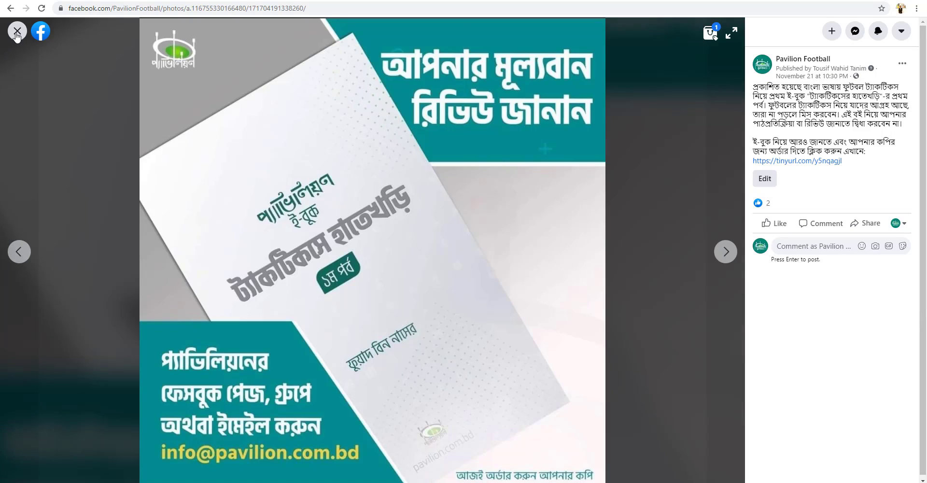
pyautogui.click(711, 34)
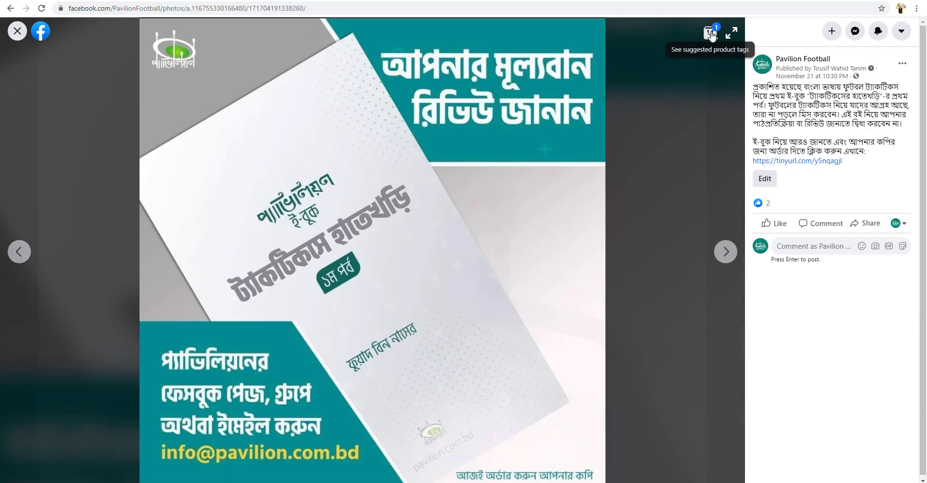
pyautogui.click(358, 251)
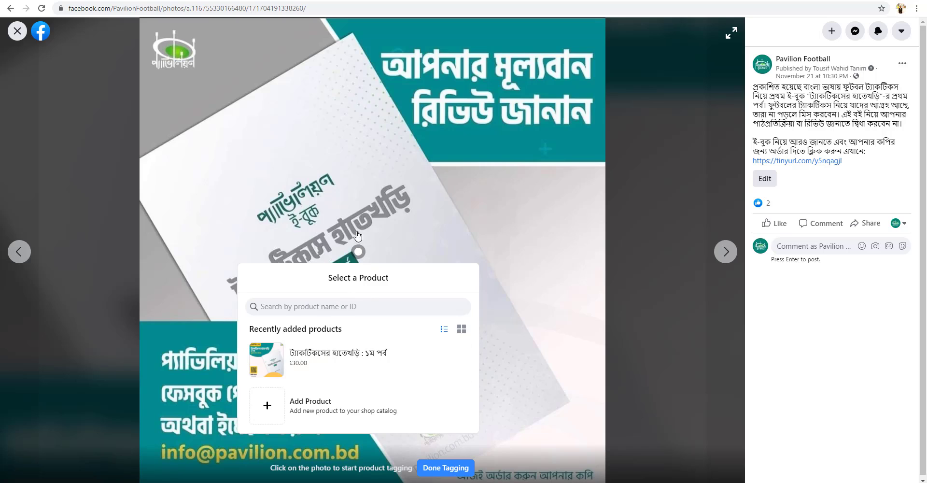
pyautogui.click(363, 358)
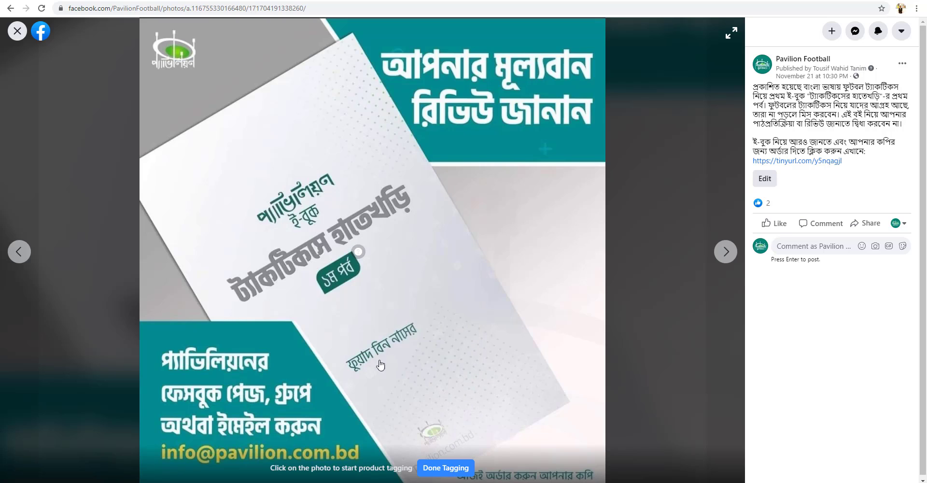
pyautogui.click(443, 468)
# View the tagged e-book's product page with its full details, and return to the Pavilion Football page
pyautogui.moveTo(776, 235)
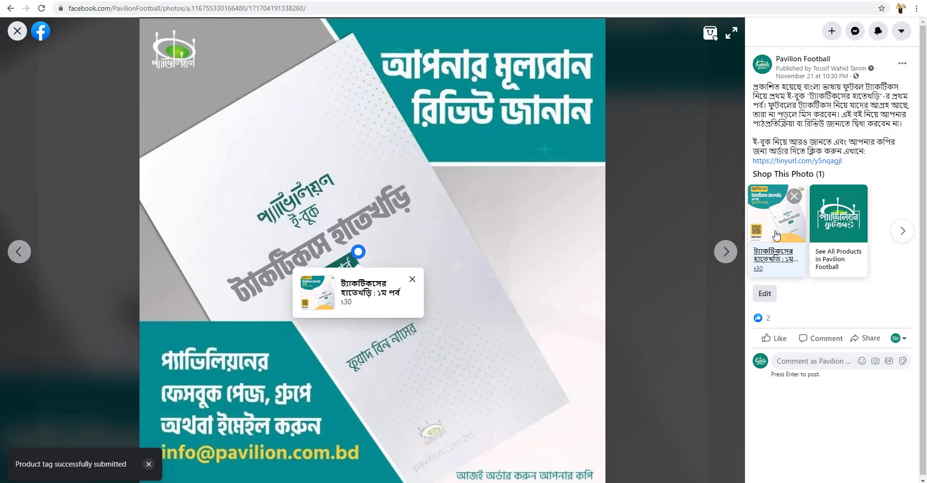
pyautogui.click(776, 252)
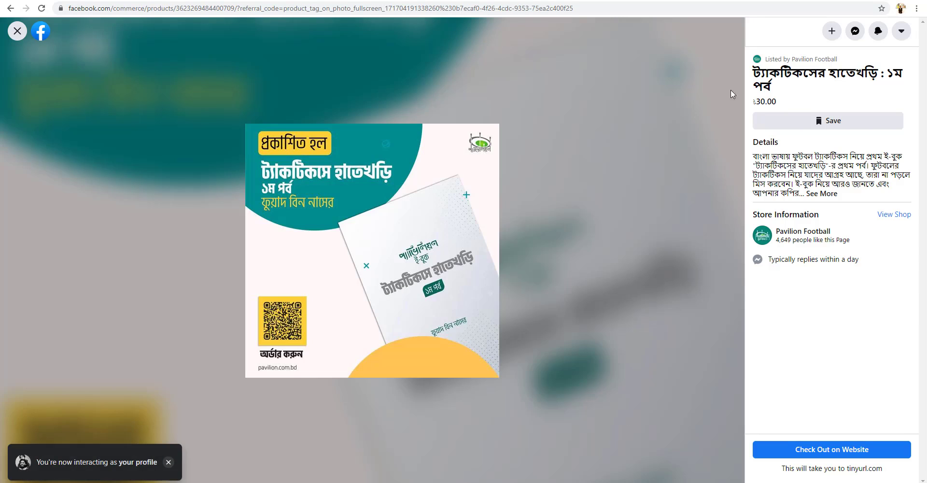
pyautogui.click(822, 193)
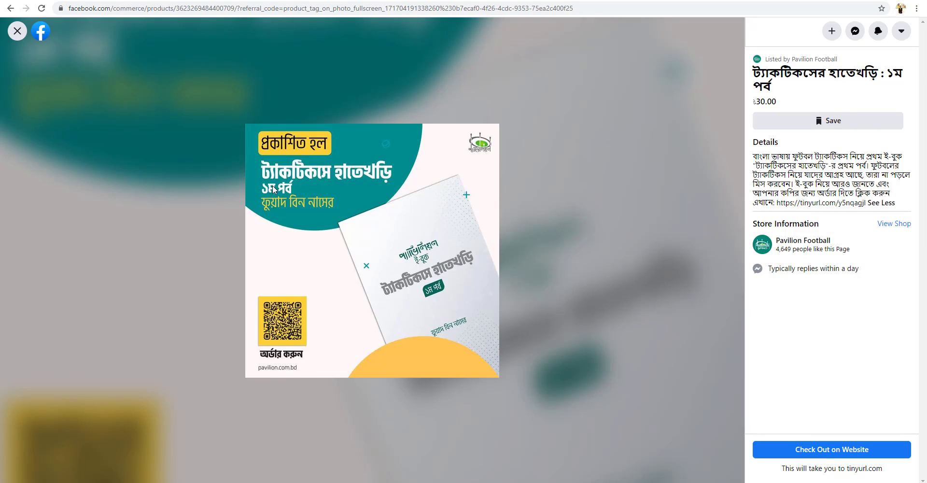
pyautogui.click(17, 32)
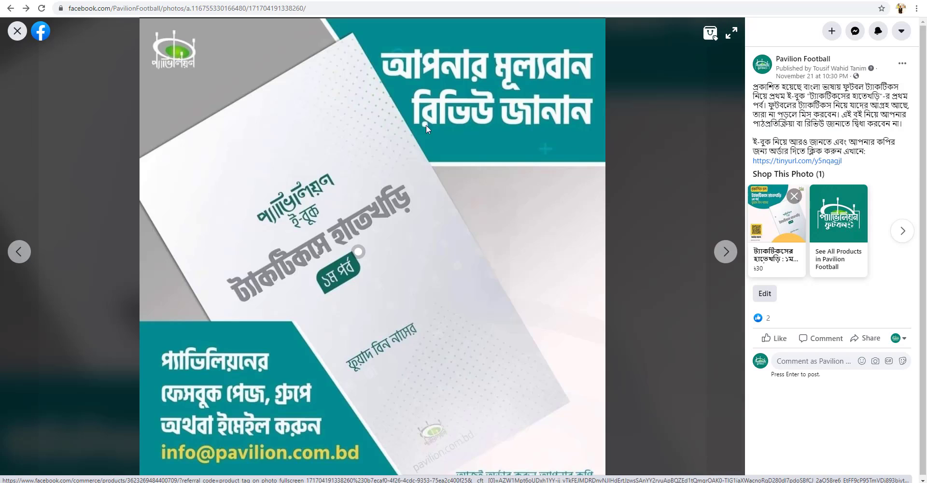
pyautogui.click(17, 32)
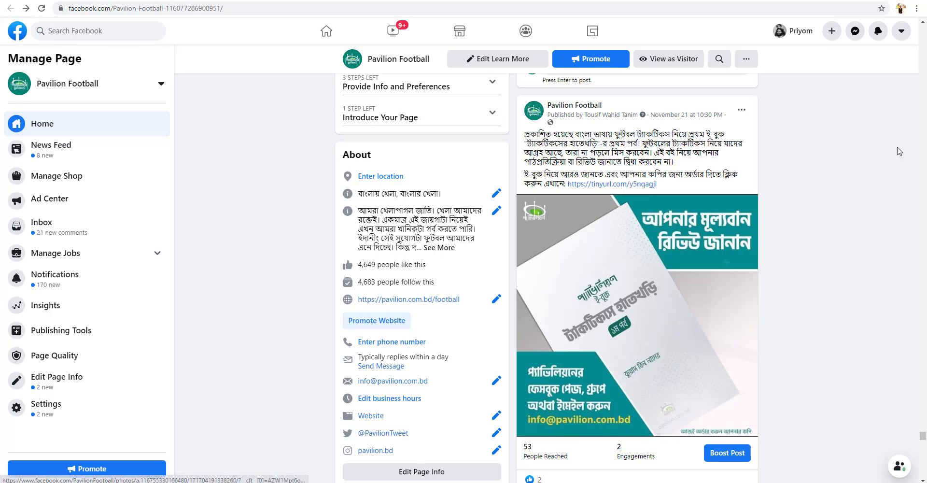
# Start a new post on the Pavilion Football page with the text "Order your e-Book now."
pyautogui.scroll(15, 524, 310)
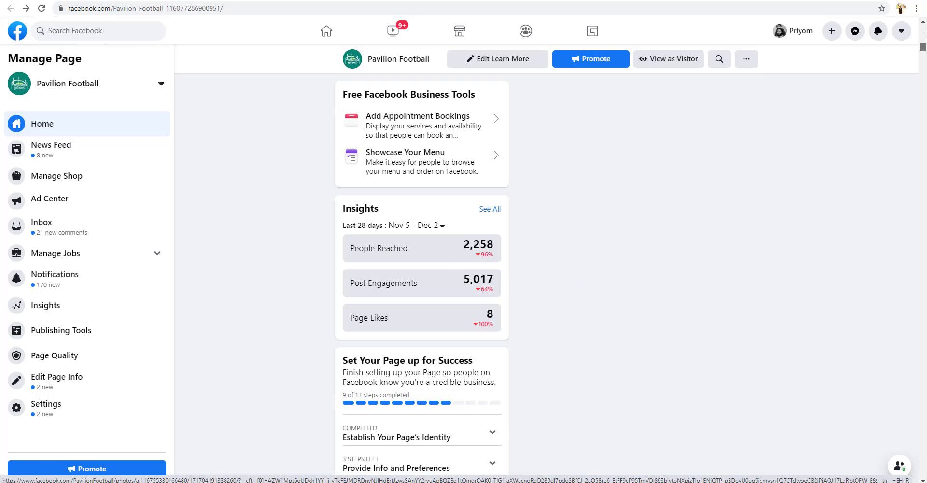
pyautogui.scroll(-3, 524, 310)
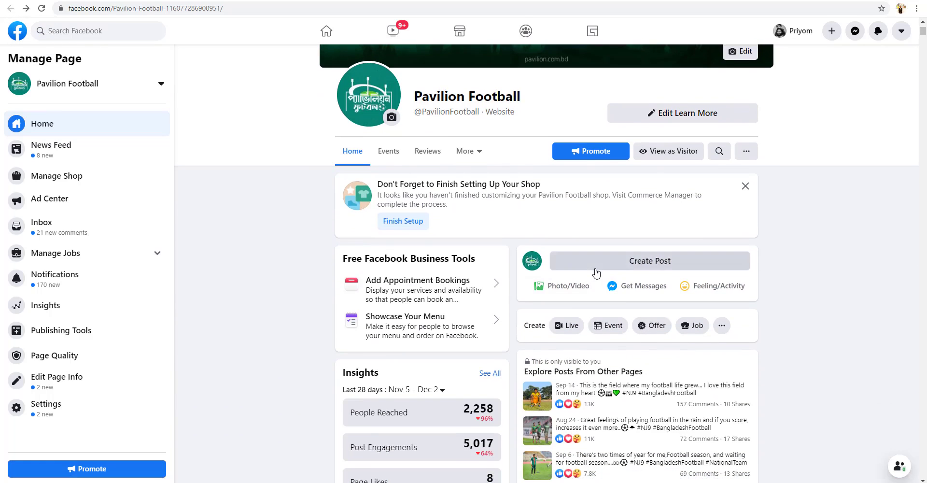
pyautogui.click(594, 268)
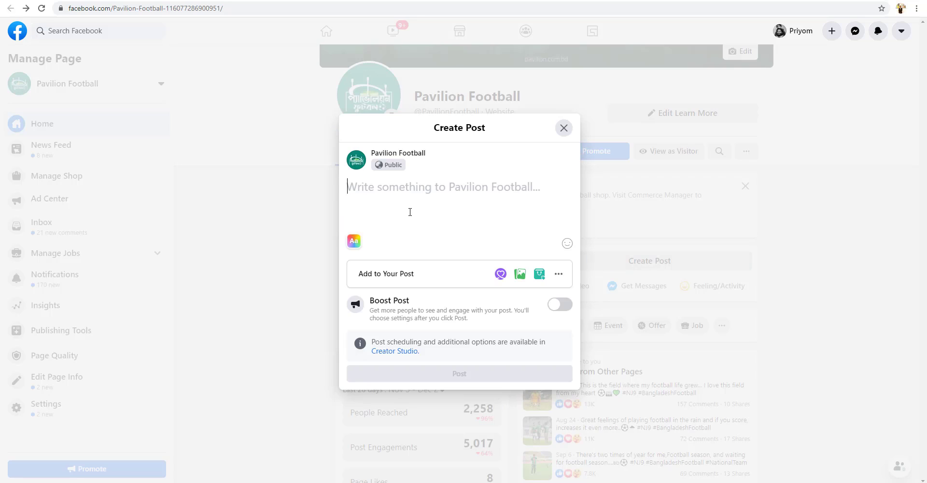
pyautogui.write('Order your e-Book now.')
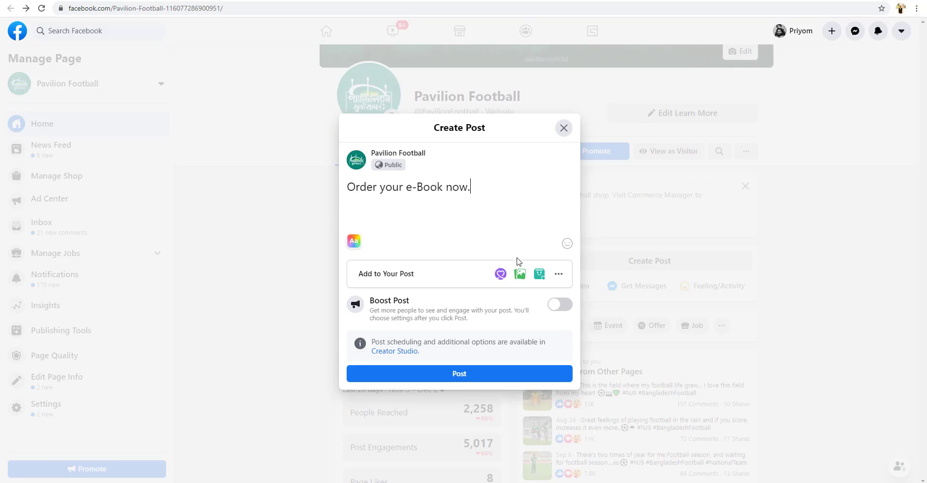
pyautogui.click(539, 275)
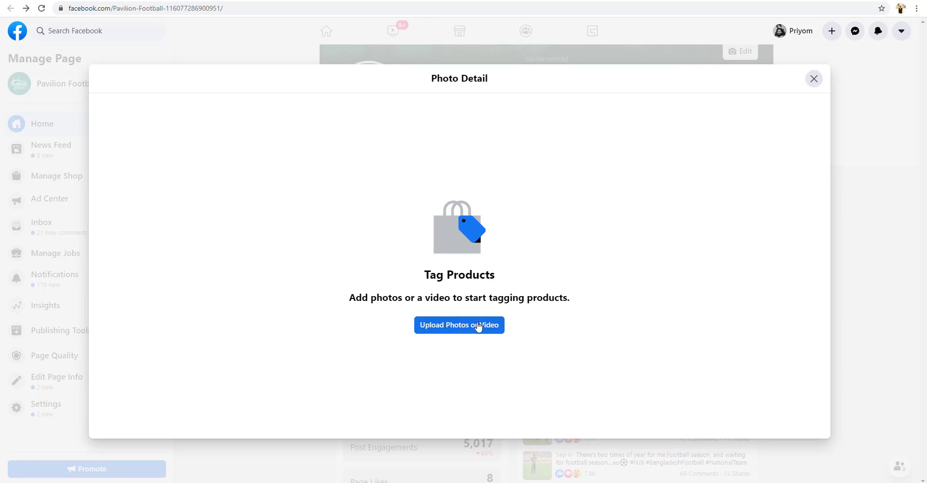
pyautogui.click(814, 78)
pyautogui.click(558, 274)
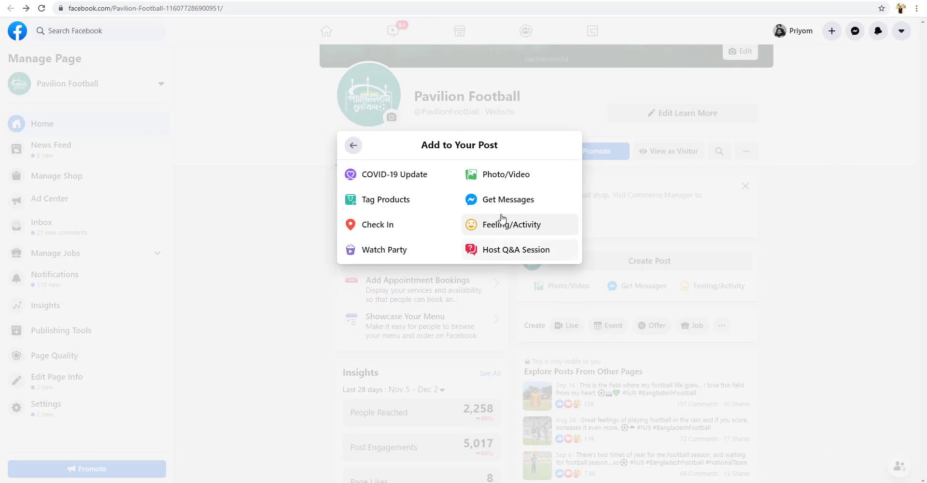
pyautogui.click(386, 203)
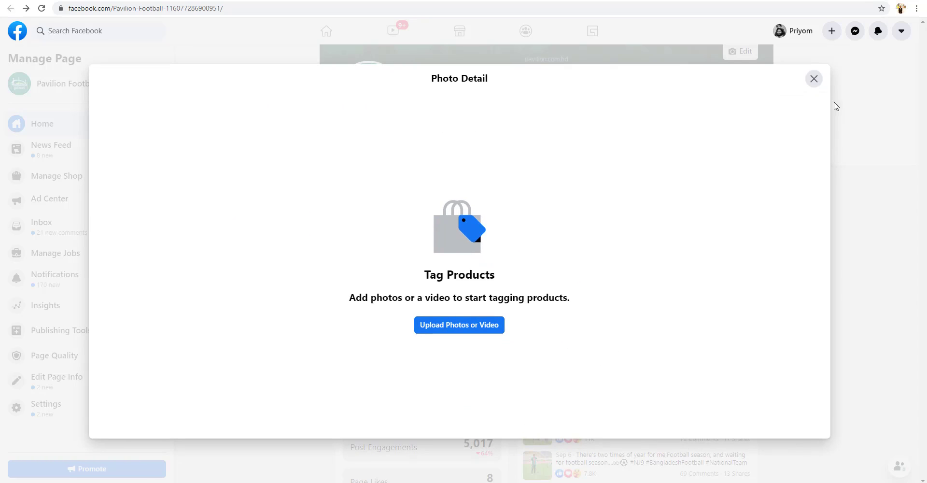
pyautogui.click(814, 79)
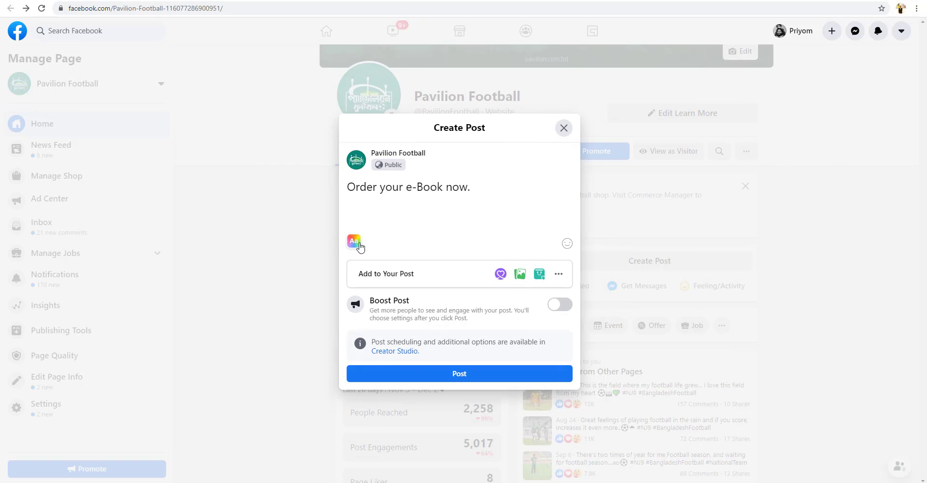
# Attach the image file Offer from the Downloads folder to the post
pyautogui.click(520, 274)
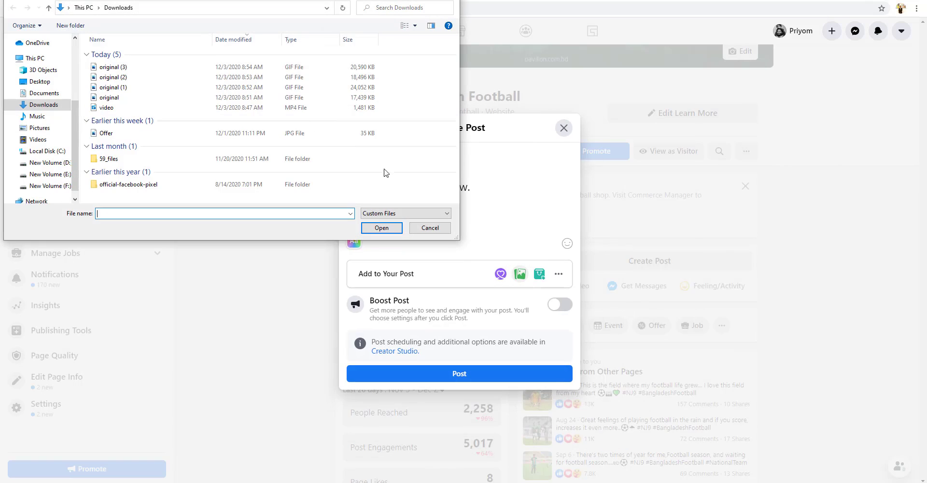
pyautogui.doubleClick(120, 132)
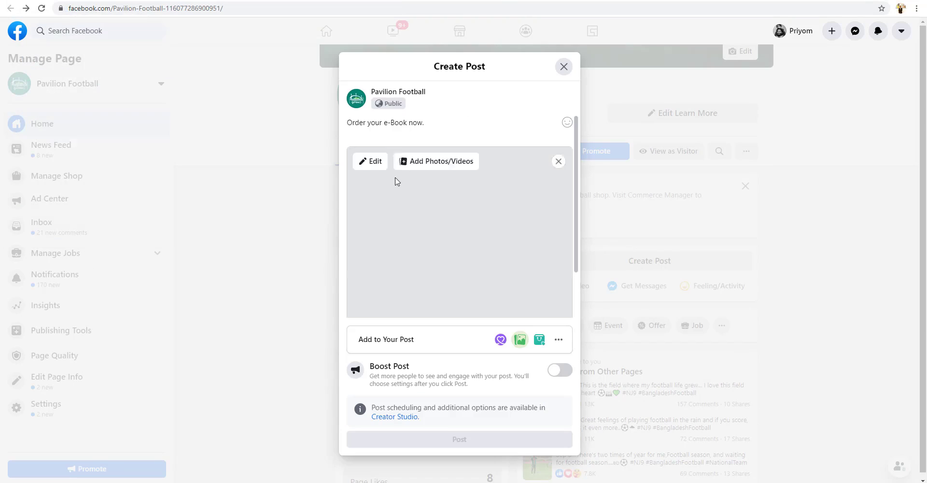
# Tag the product "ট্যাকটিকসের হাতেখড়ি : ১ম পর্ব" on the image's book cover, save the tag and publish the post
pyautogui.click(540, 340)
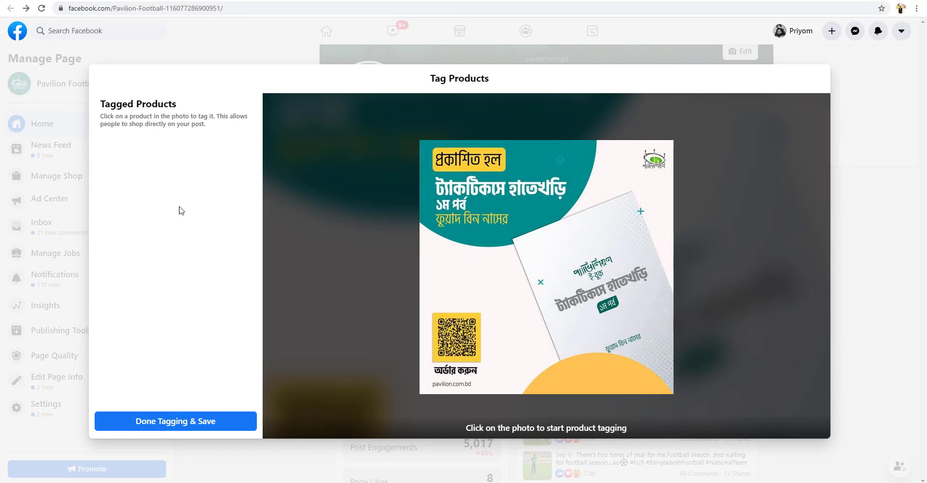
pyautogui.click(577, 280)
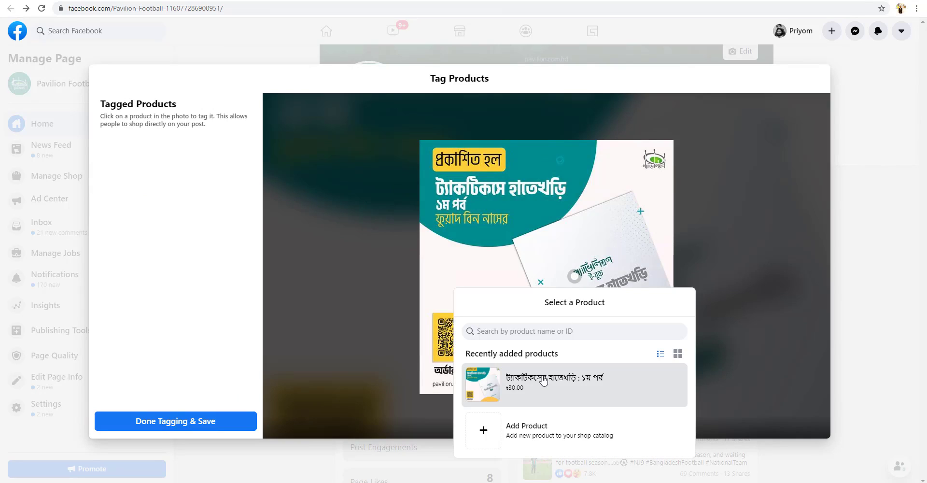
pyautogui.click(544, 381)
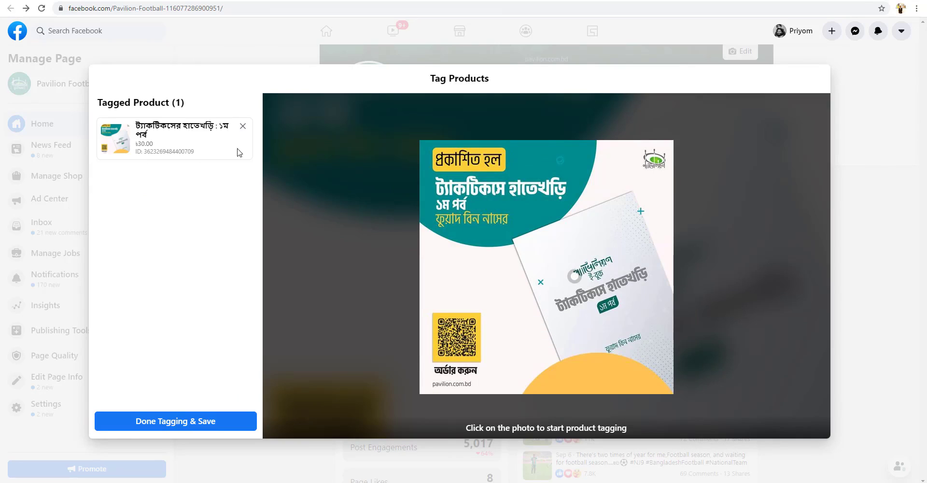
pyautogui.click(199, 423)
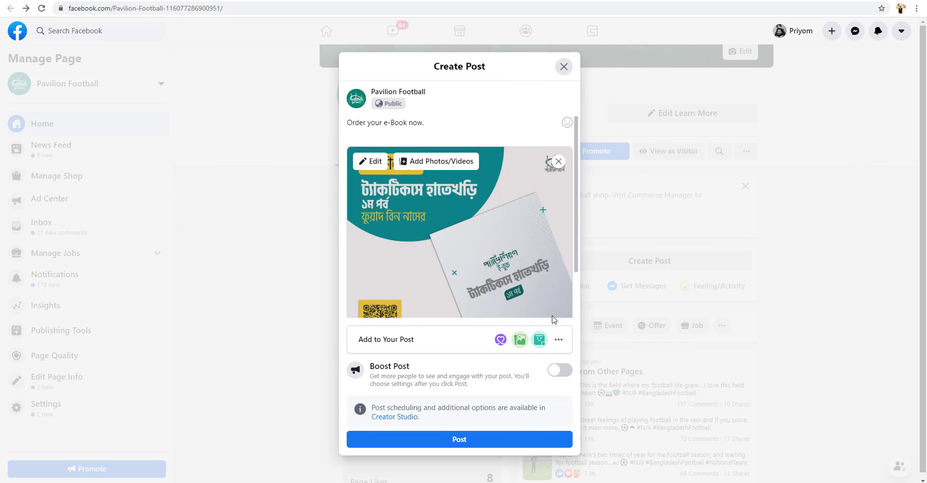
pyautogui.click(515, 440)
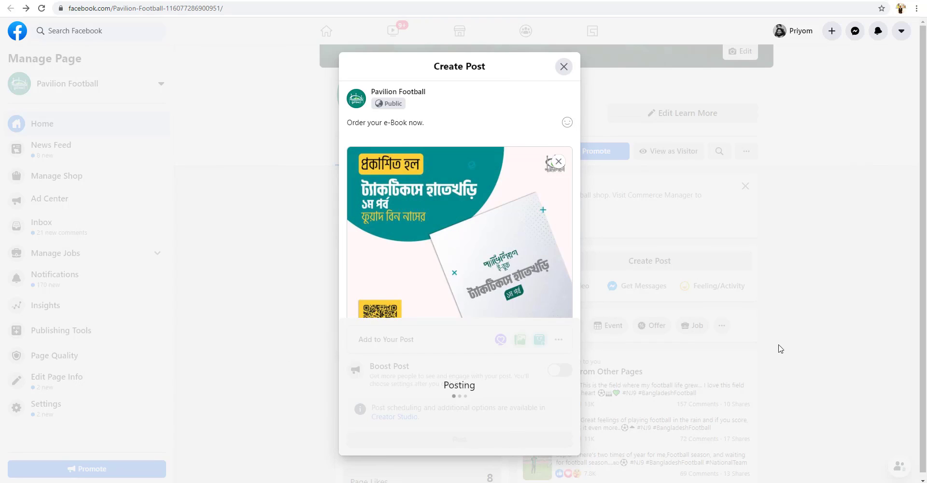
# View the tagged e-book's product page through the newly published post's photo, and return to the Pavilion Football page
pyautogui.scroll(1, 605, 184)
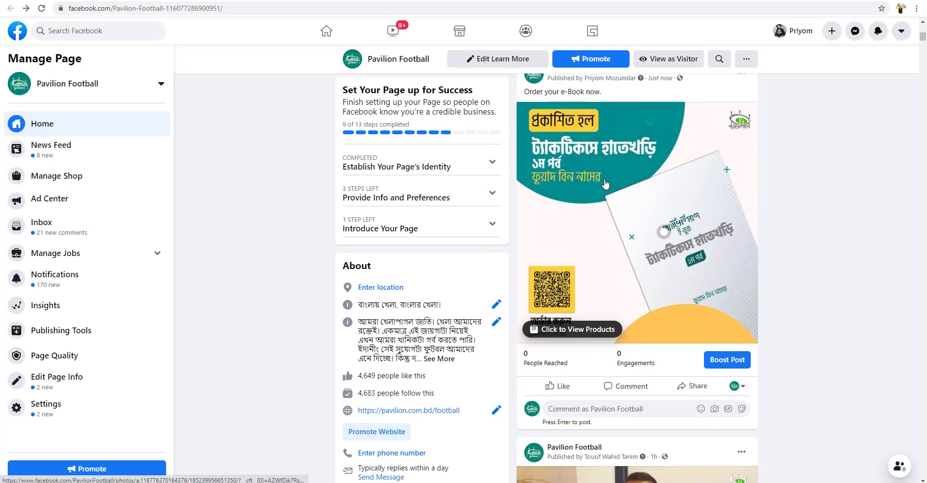
pyautogui.click(599, 336)
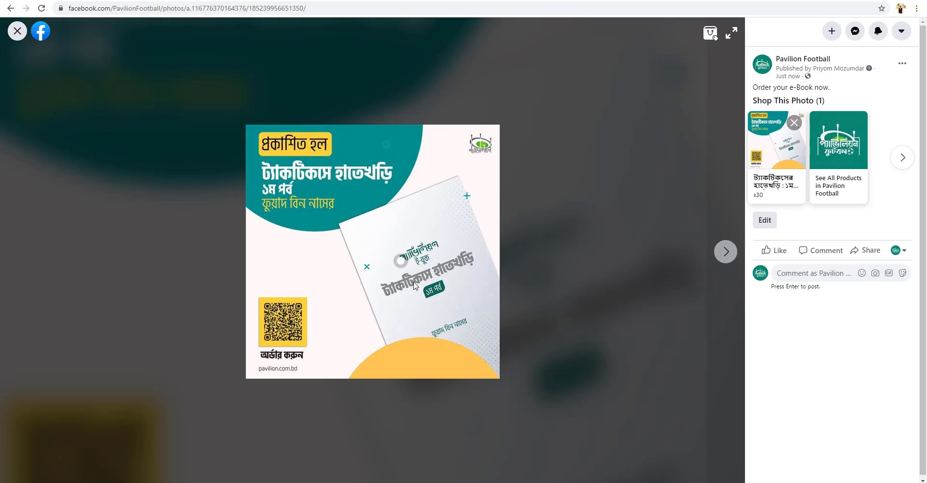
pyautogui.moveTo(403, 266)
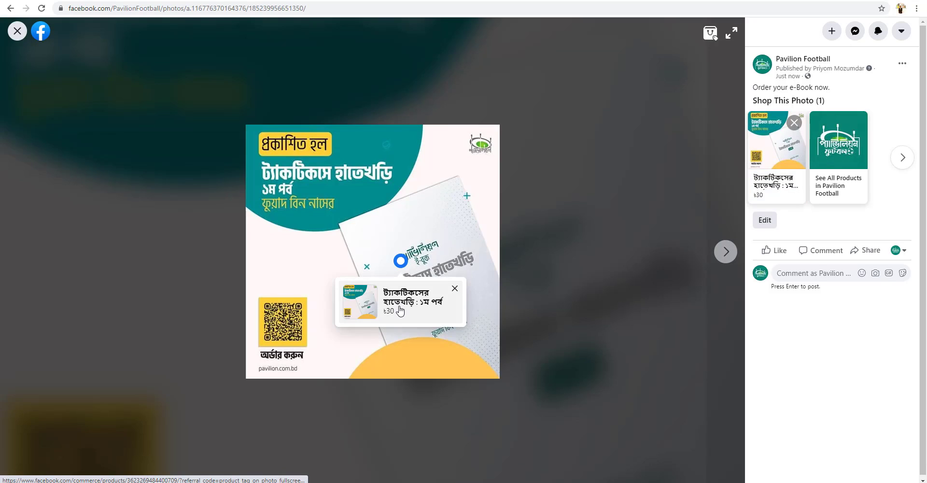
pyautogui.click(765, 193)
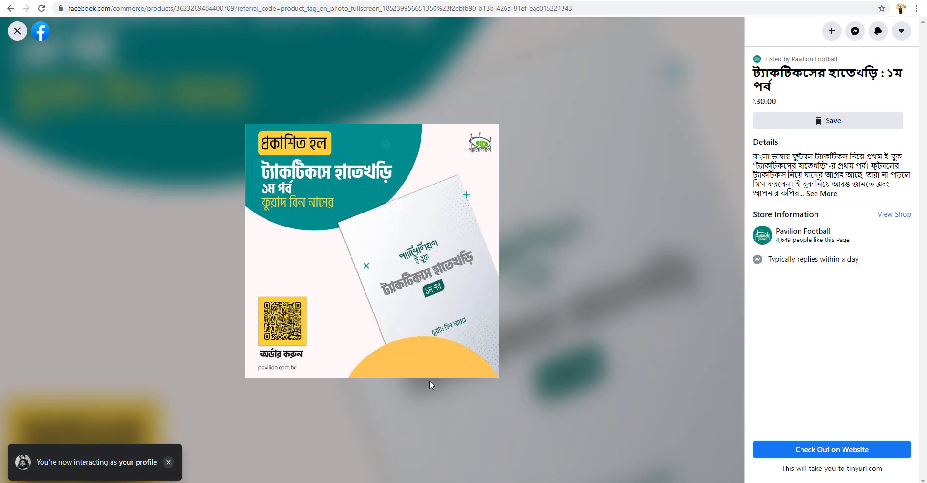
pyautogui.click(17, 32)
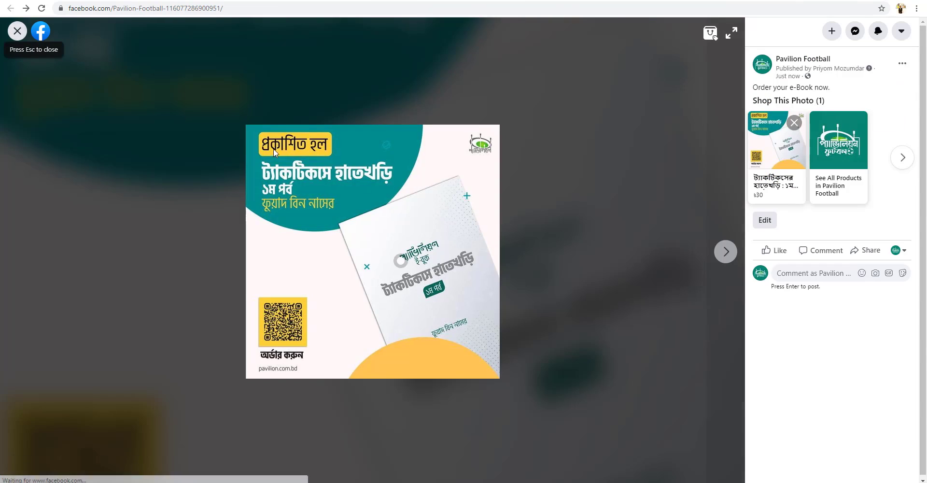
pyautogui.click(17, 31)
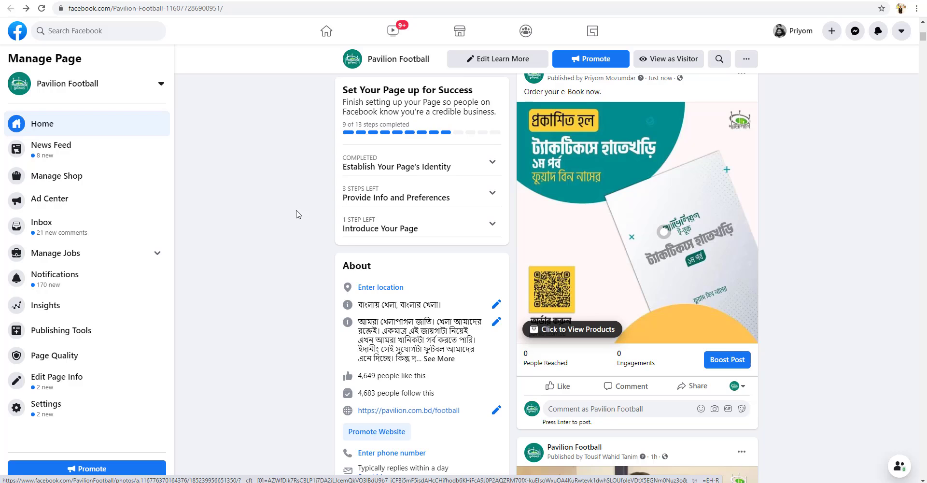
pyautogui.scroll(10, 296, 214)
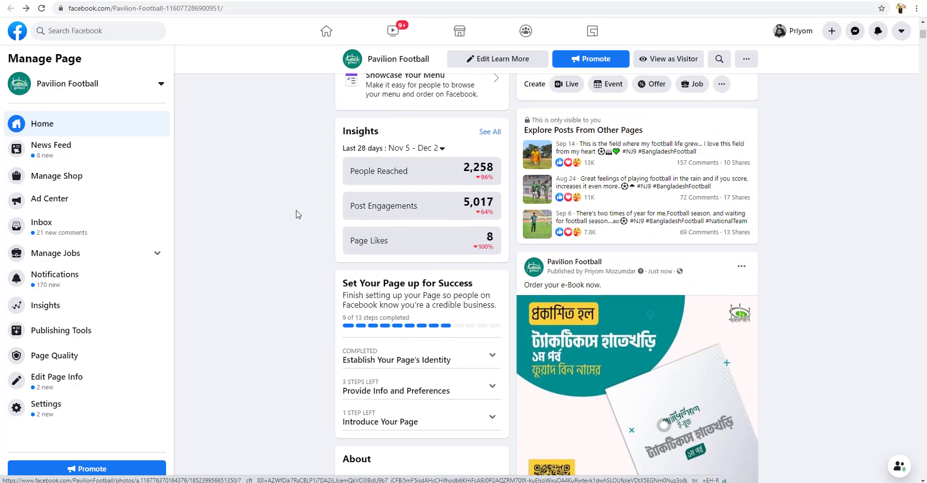
pyautogui.click(480, 160)
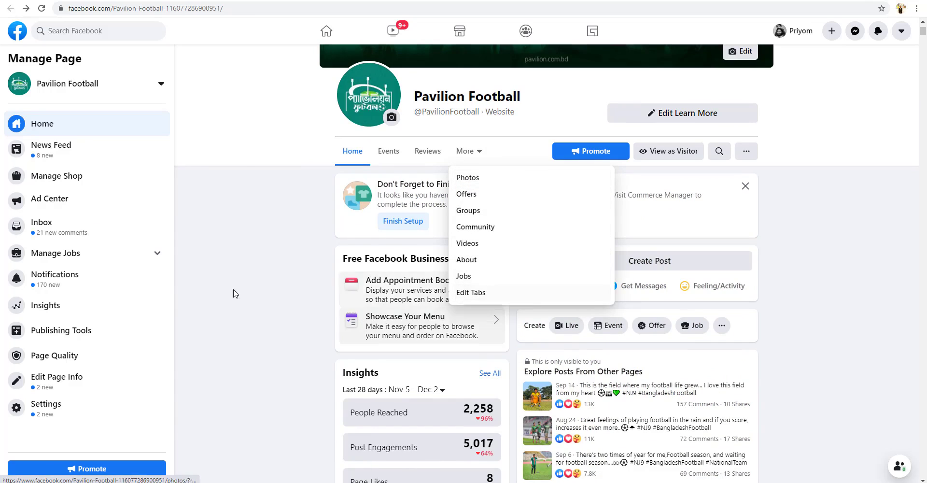
pyautogui.click(205, 223)
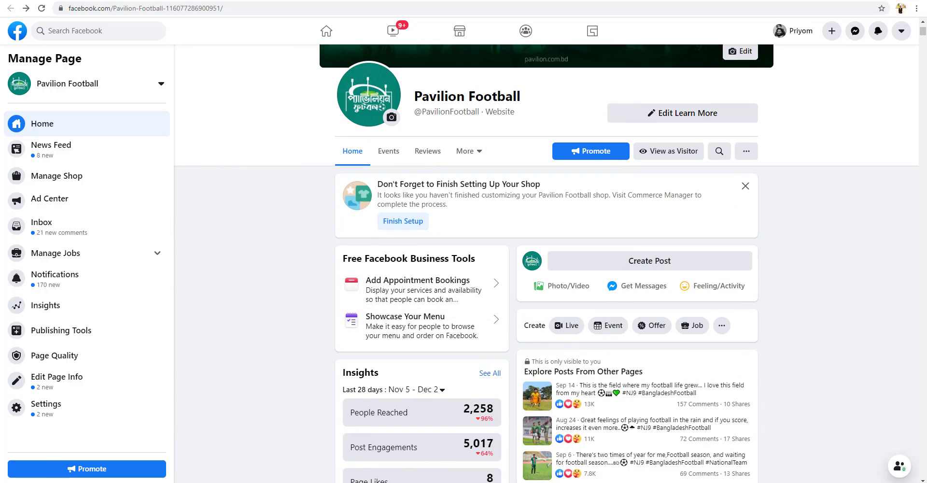
# Switch to the Pavilion page and enable the Shop tab in its Templates and Tabs settings
pyautogui.click(333, 0)
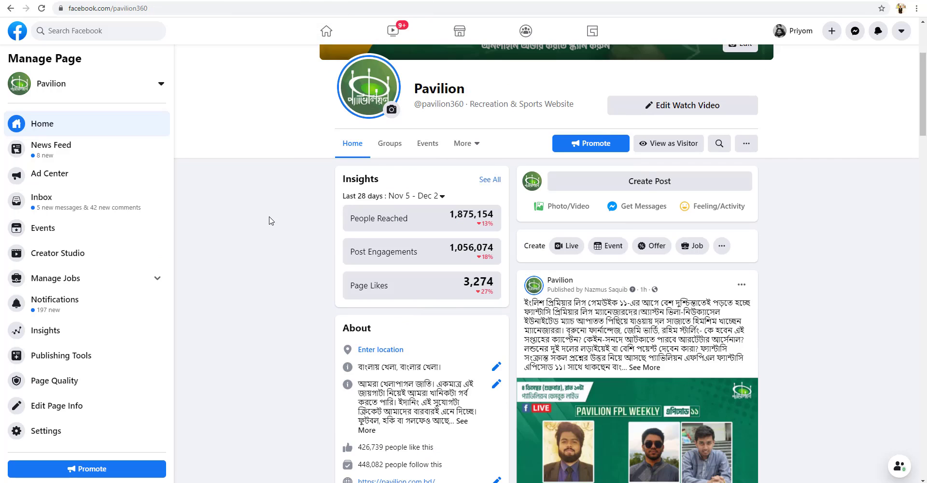
pyautogui.click(476, 144)
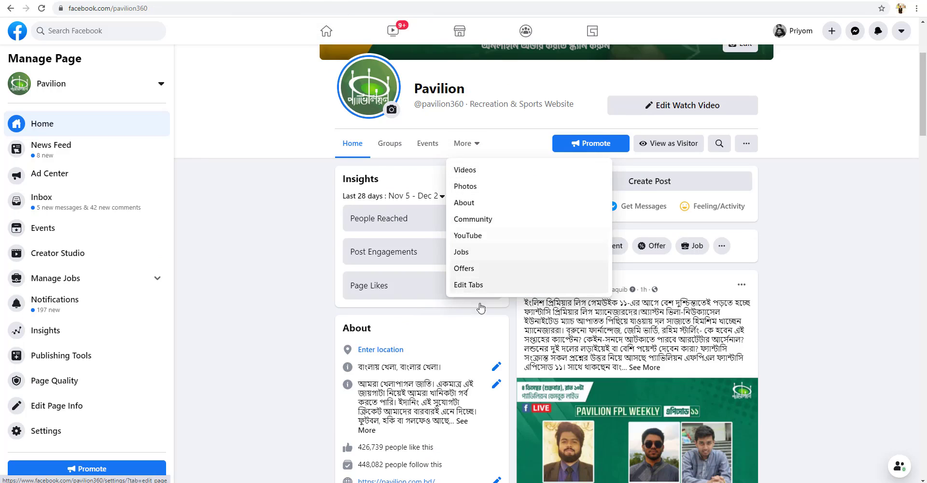
pyautogui.click(475, 285)
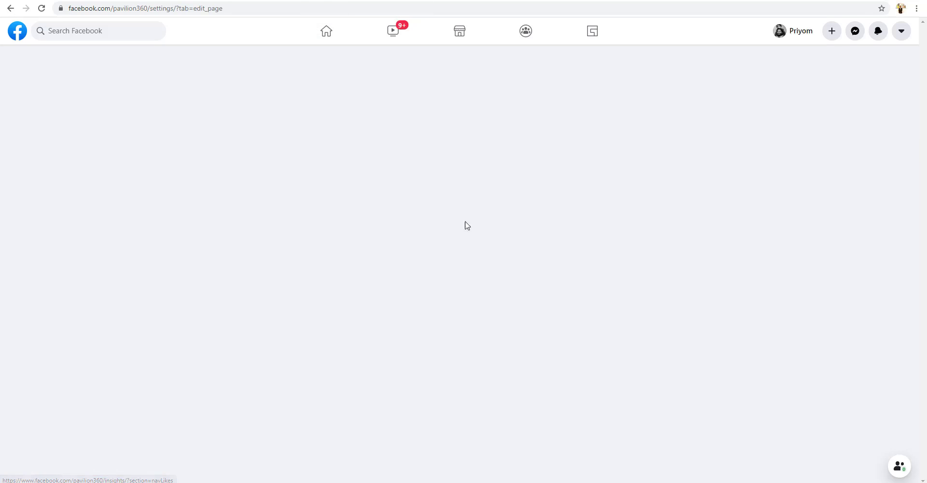
pyautogui.scroll(-5, 534, 276)
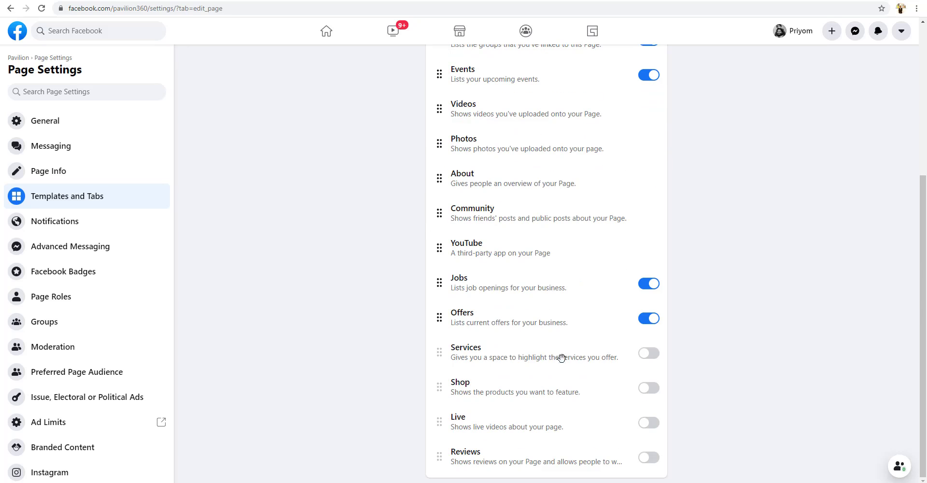
pyautogui.click(649, 389)
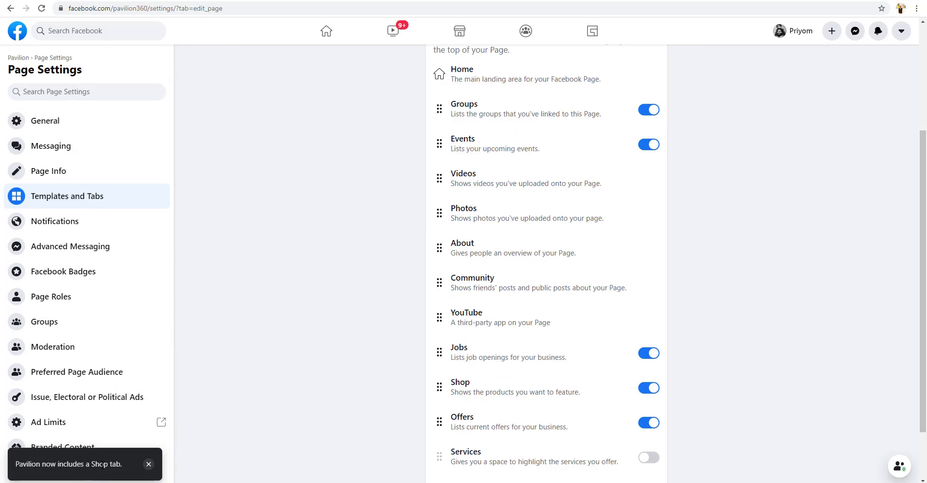
# Return to the Pavilion page, reload it and open its Shop section
pyautogui.click(19, 57)
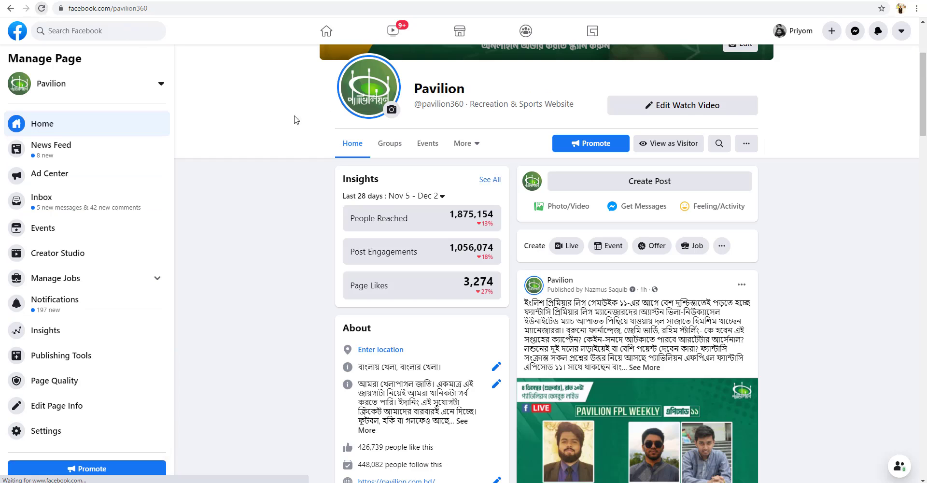
pyautogui.press('F5')
pyautogui.click(467, 143)
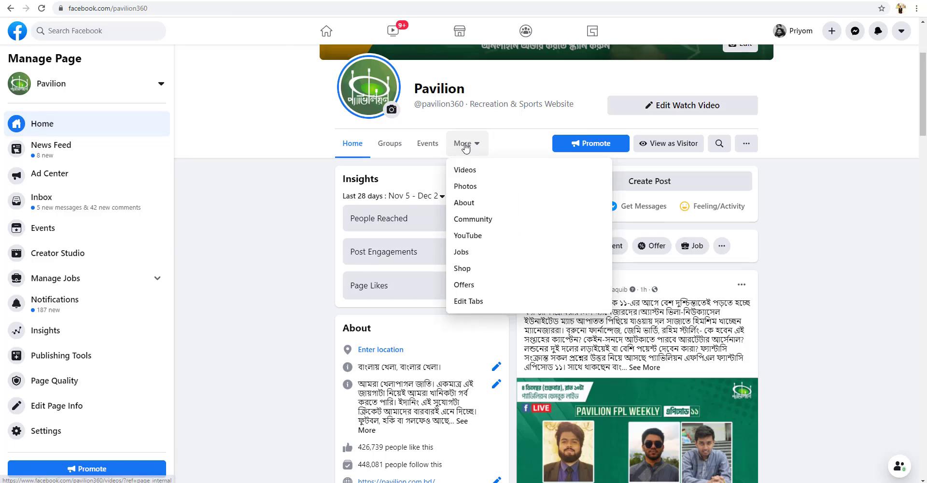
pyautogui.click(463, 269)
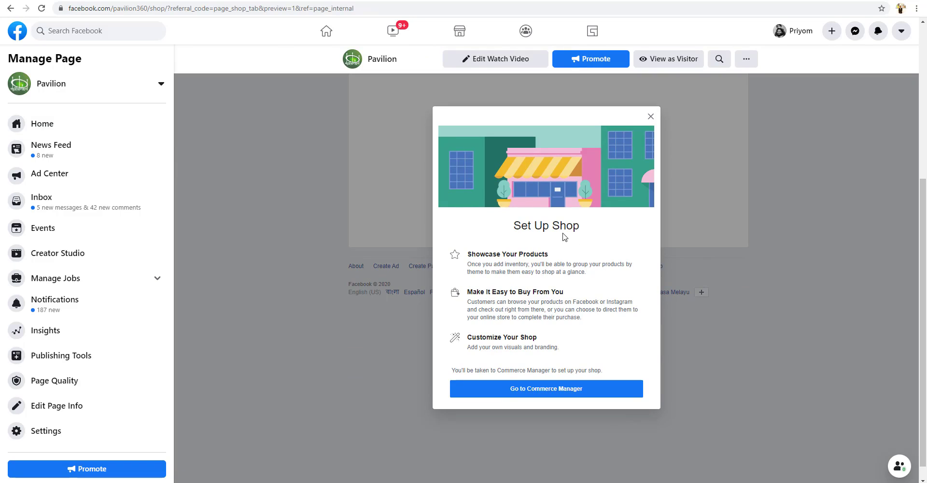
# Start creating the shop in Commerce Manager and proceed to the choice of checkout method
pyautogui.click(569, 393)
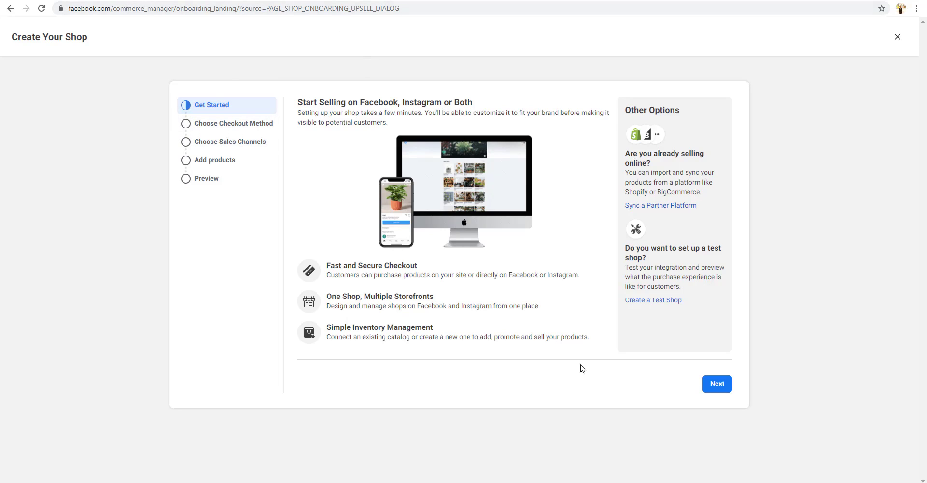
pyautogui.click(719, 384)
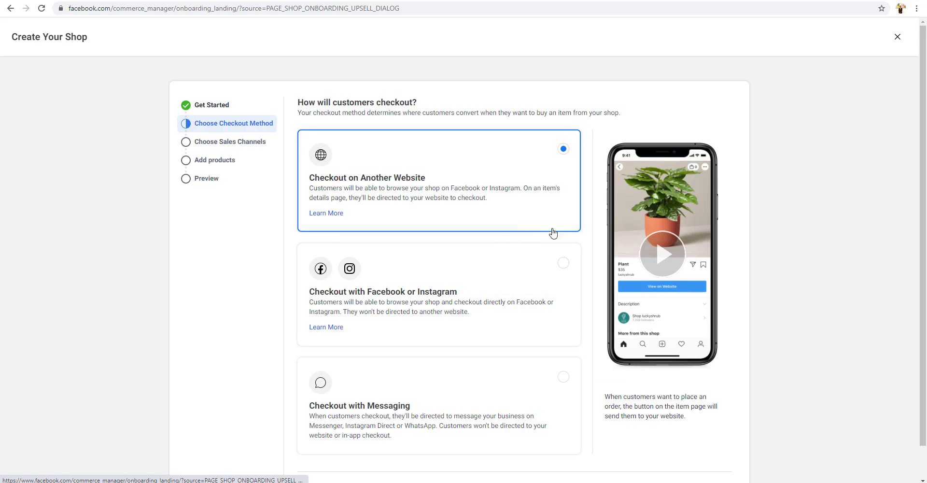
pyautogui.scroll(-1, 731, 306)
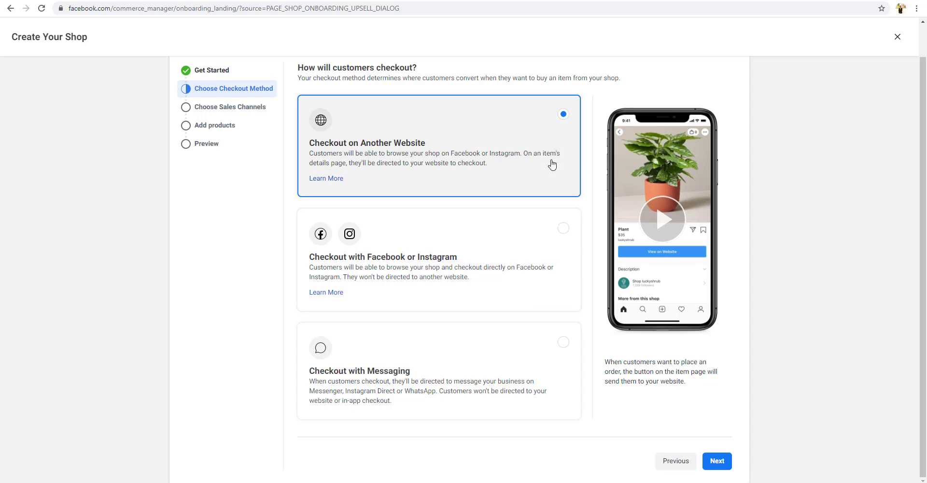
# Proceed with Checkout on Another Website and choose the Pavilion Facebook page and Instagram account as the shop's sales channels
pyautogui.click(674, 226)
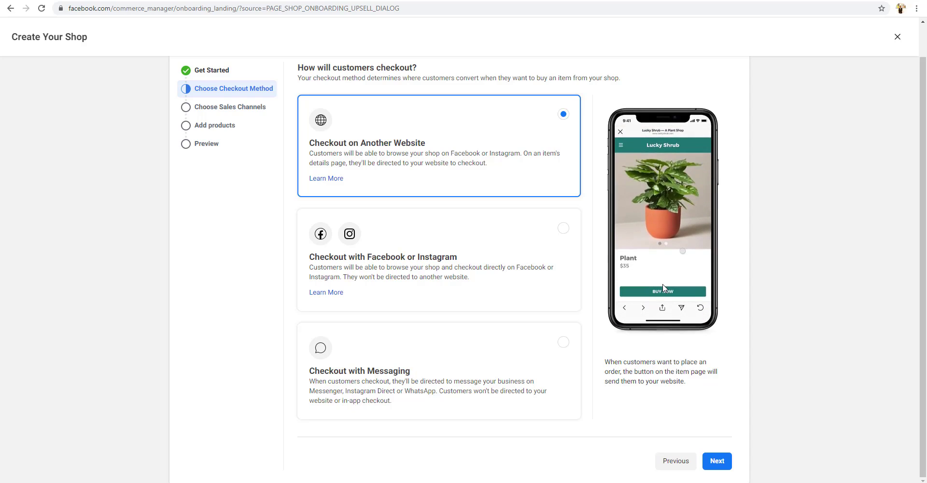
pyautogui.click(724, 467)
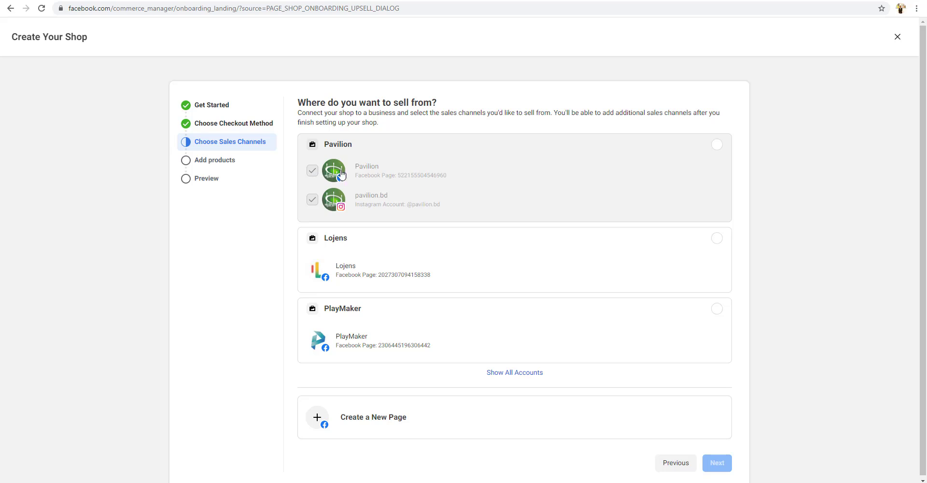
pyautogui.click(310, 174)
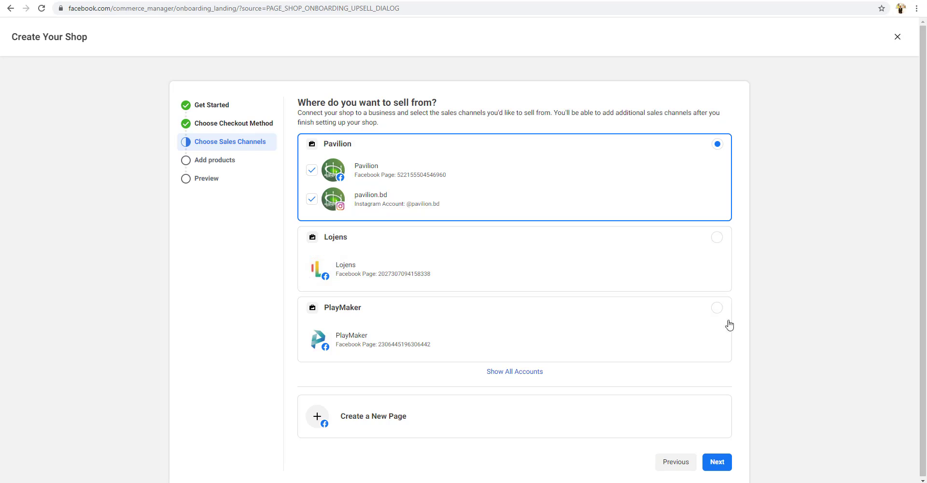
pyautogui.click(720, 465)
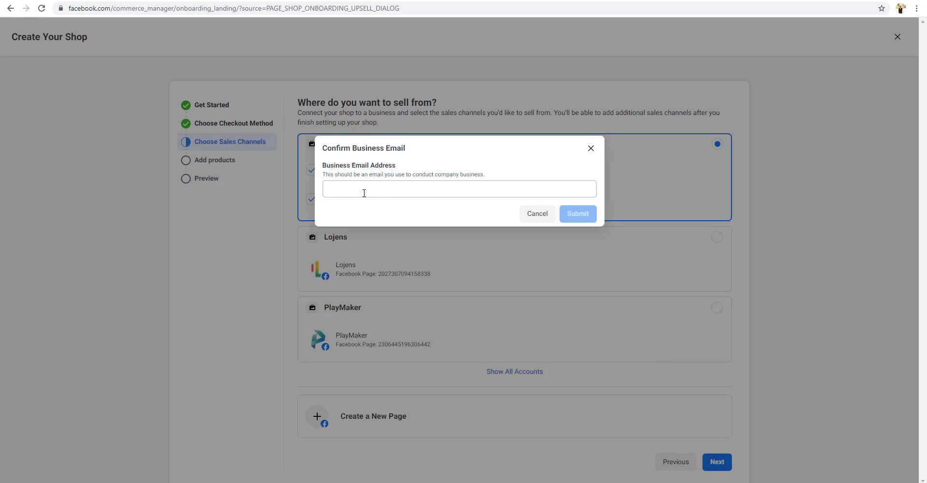
# Fill in the business email address and submit it for confirmation
pyautogui.click(364, 193)
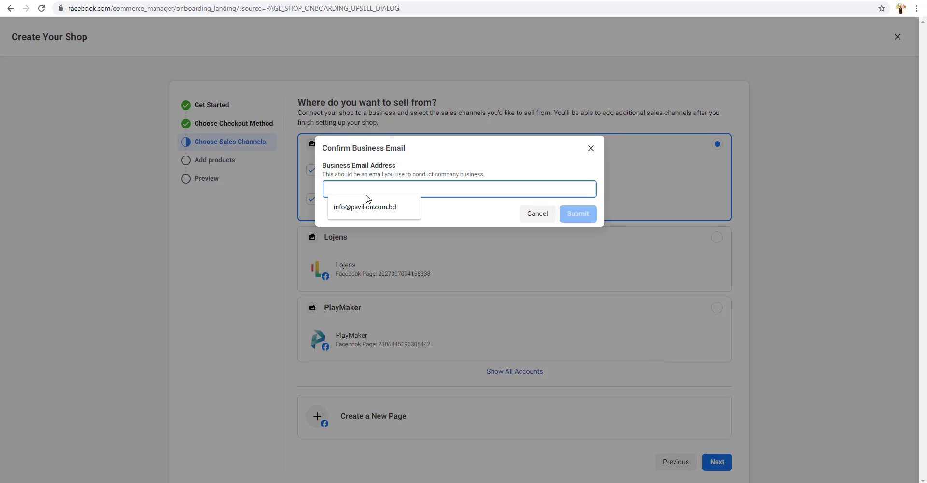
pyautogui.click(369, 208)
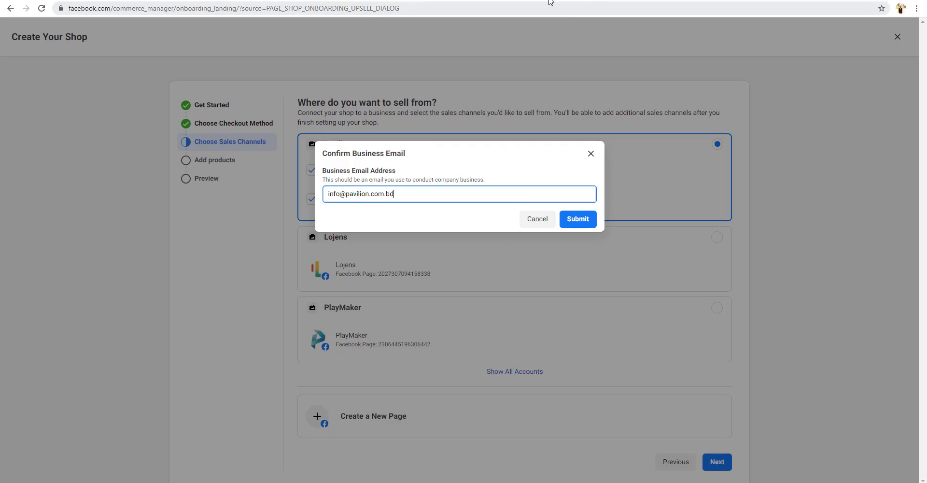
pyautogui.click(582, 218)
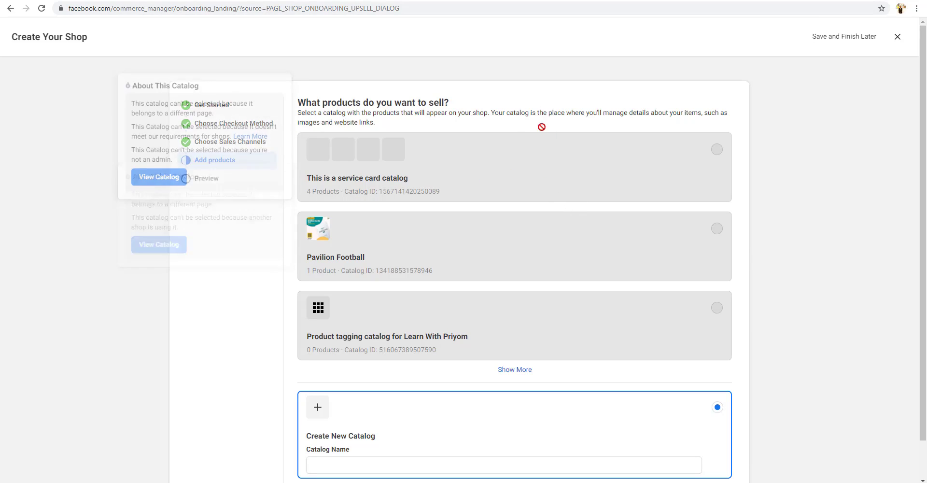
# Create a new catalog named Pavilion for the shop's products
pyautogui.moveTo(390, 164)
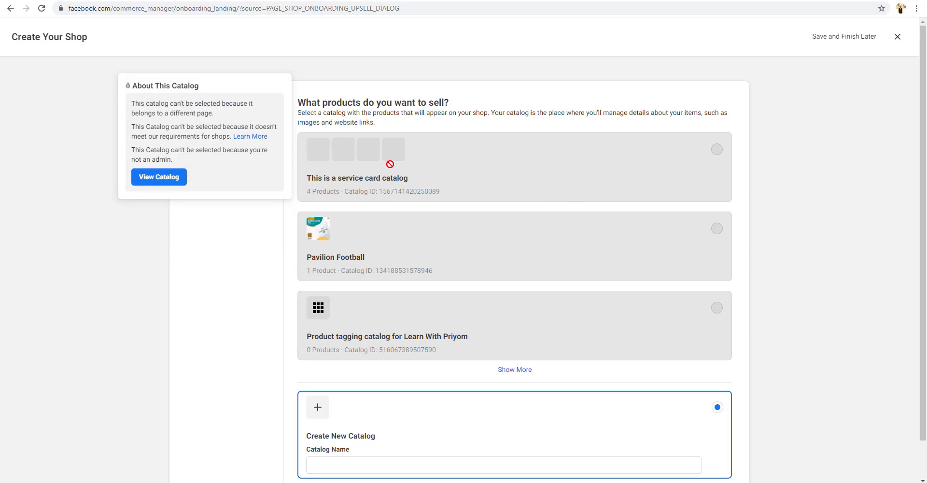
pyautogui.scroll(-1, 391, 164)
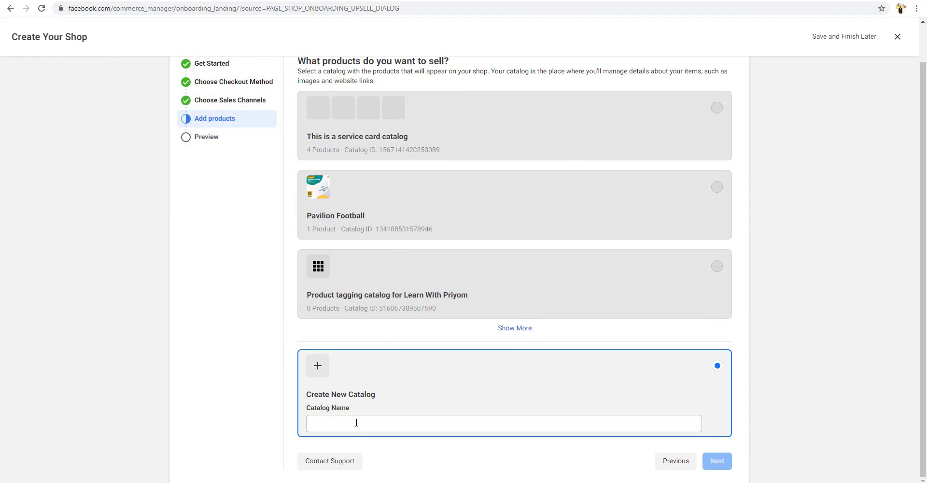
pyautogui.click(420, 421)
pyautogui.write('Pavilion')
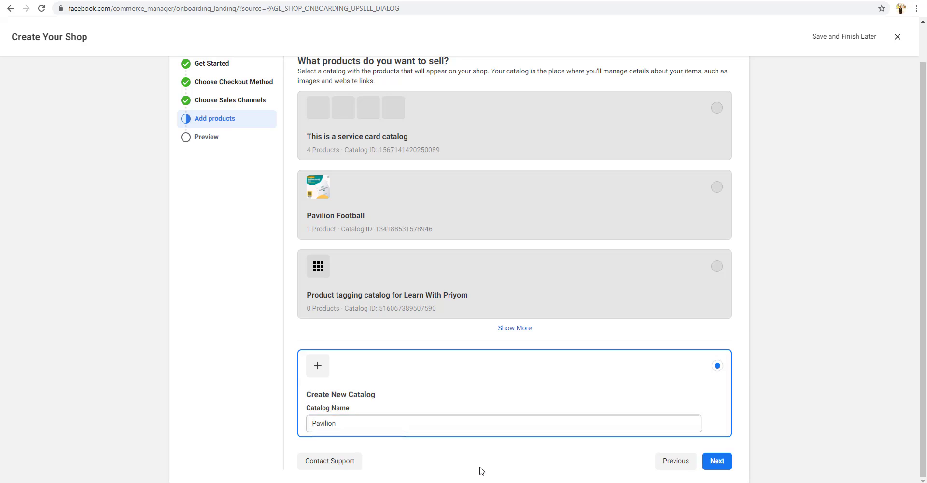
pyautogui.click(480, 470)
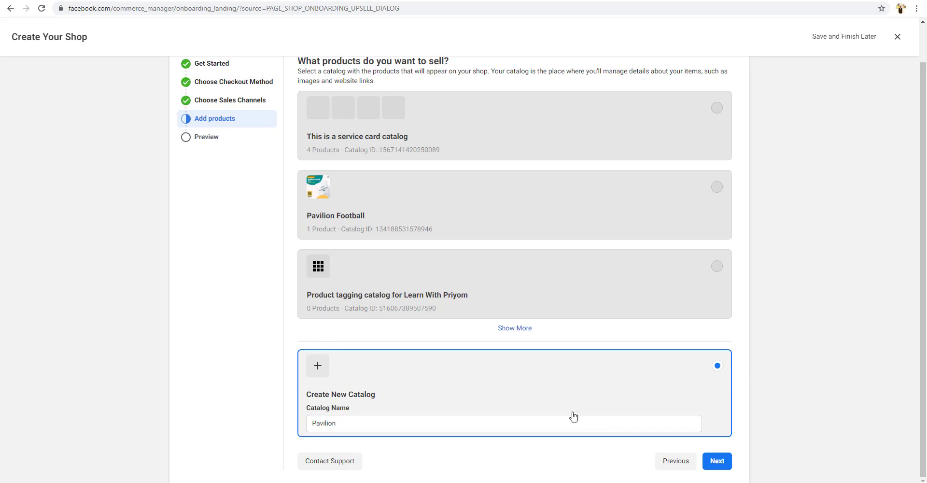
pyautogui.click(715, 460)
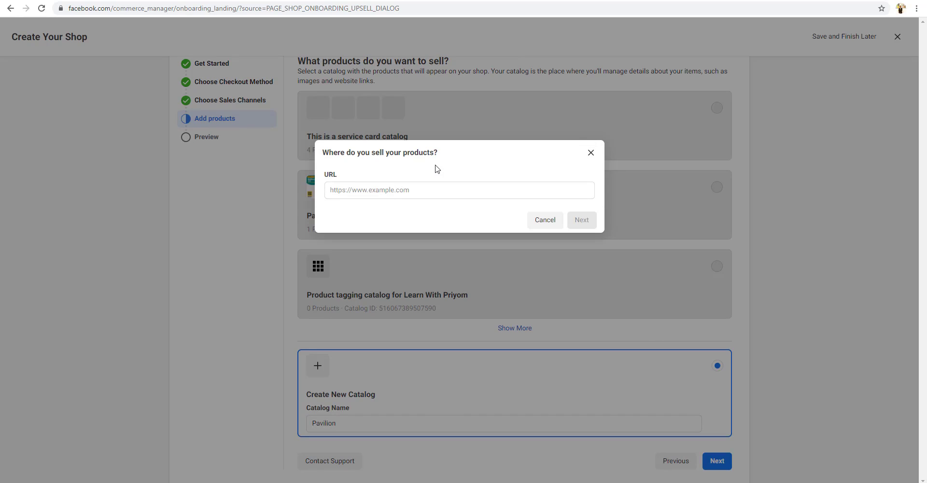
pyautogui.click(394, 193)
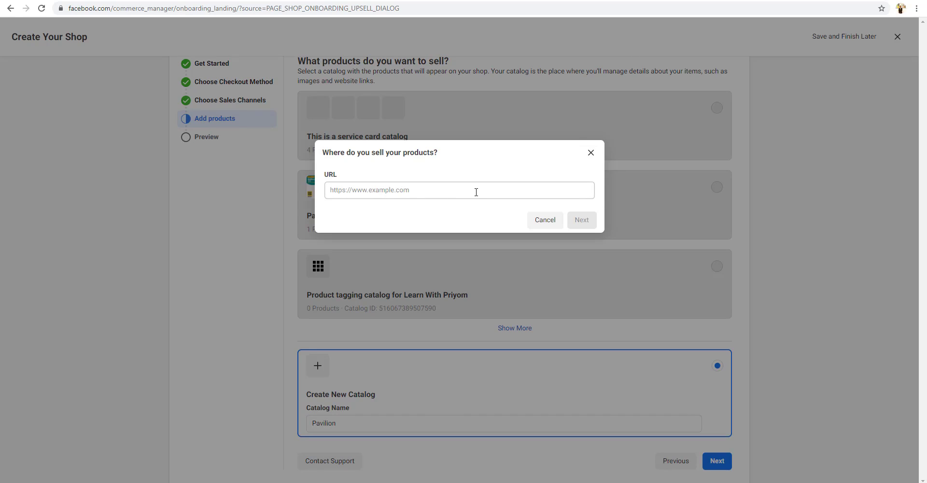
pyautogui.write('https://tinyurl.com/y5nqagjl')
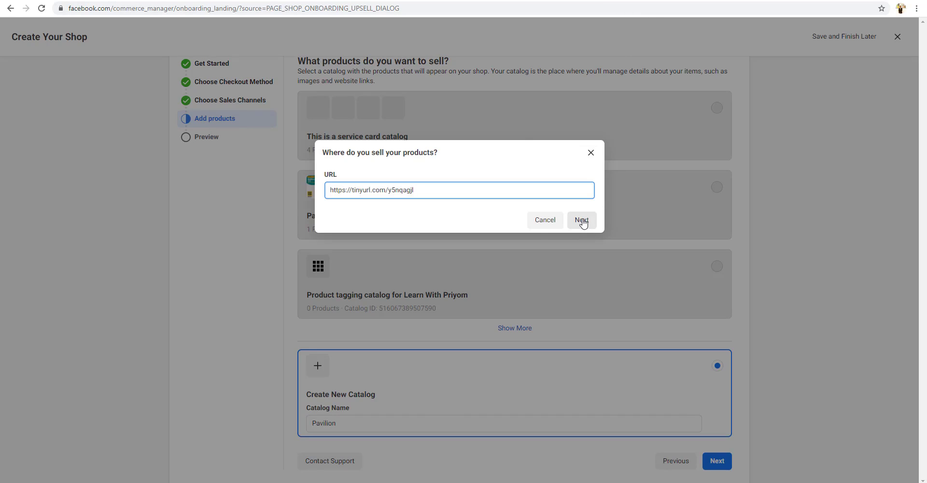
pyautogui.click(582, 221)
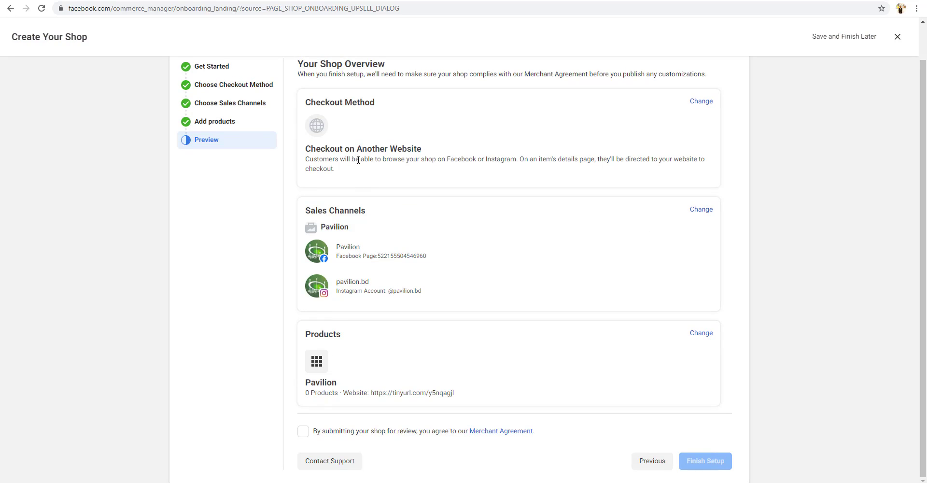
# Review the shop overview, accept the Merchant Agreement and finish the setup, dismissing the offer to add items
pyautogui.scroll(1, 360, 101)
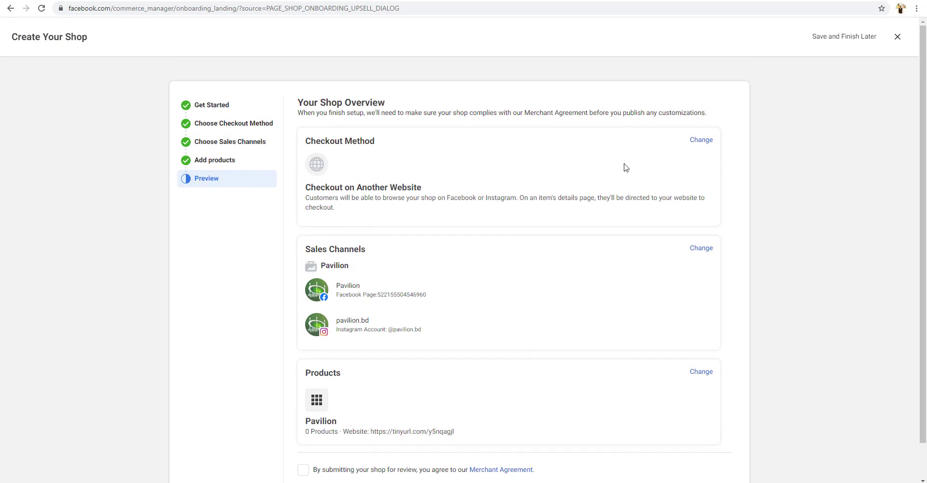
pyautogui.scroll(-1, 441, 237)
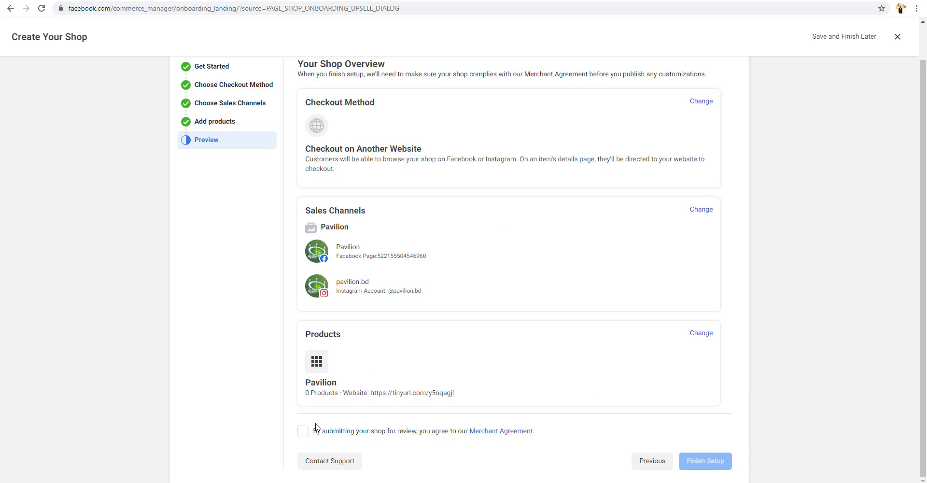
pyautogui.click(304, 433)
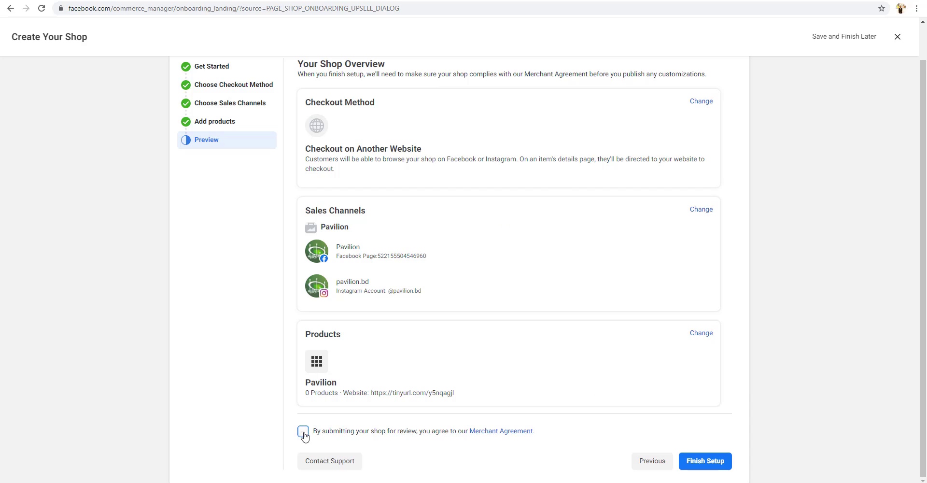
pyautogui.click(707, 462)
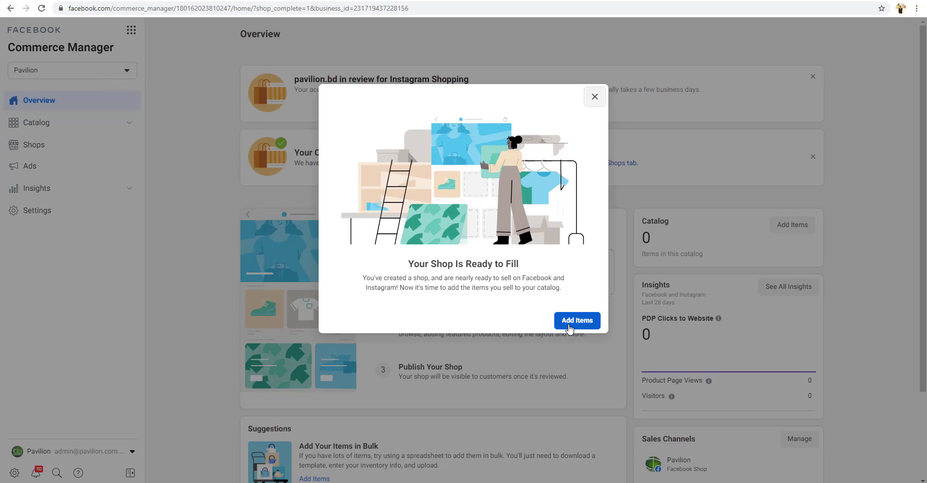
pyautogui.click(595, 97)
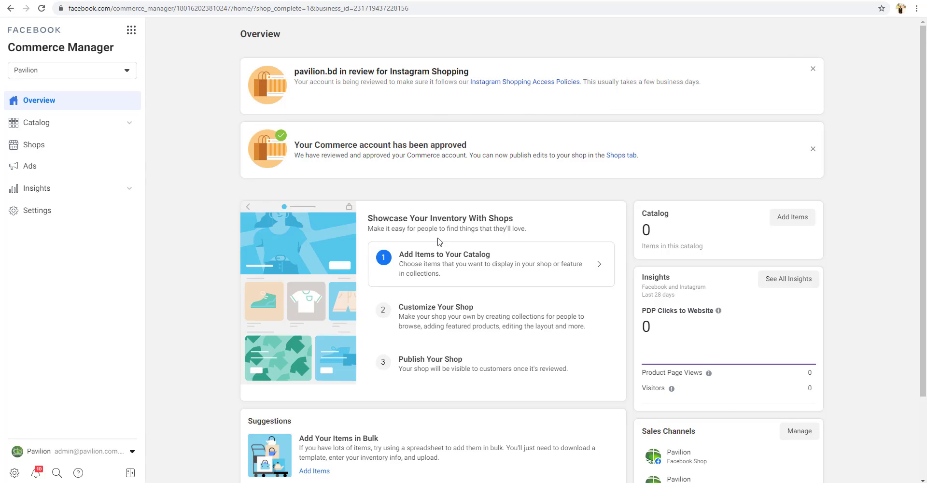
# Open the items of the Pavilion catalog and start adding an item manually
pyautogui.scroll(-1, 436, 226)
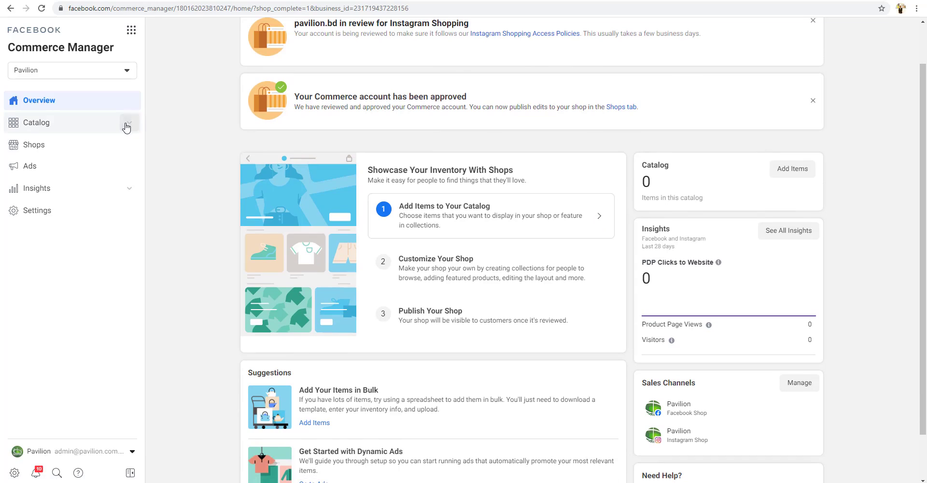
pyautogui.click(124, 123)
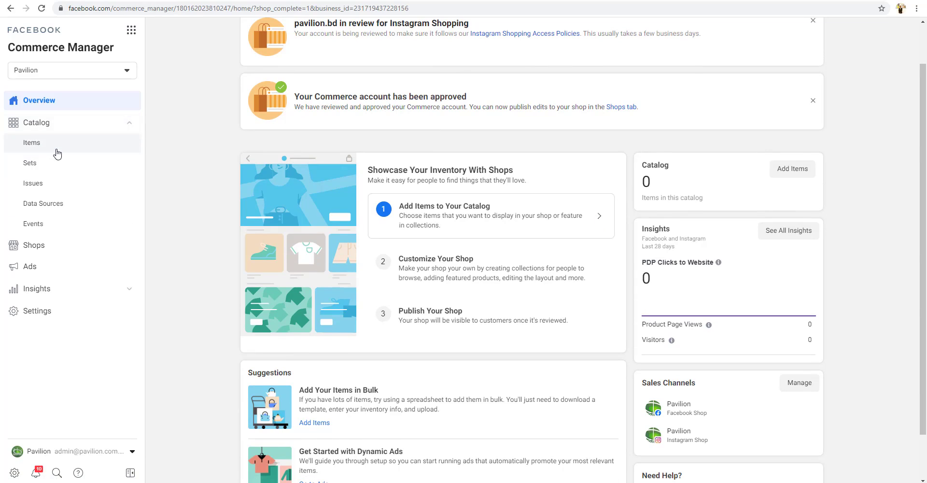
pyautogui.click(56, 150)
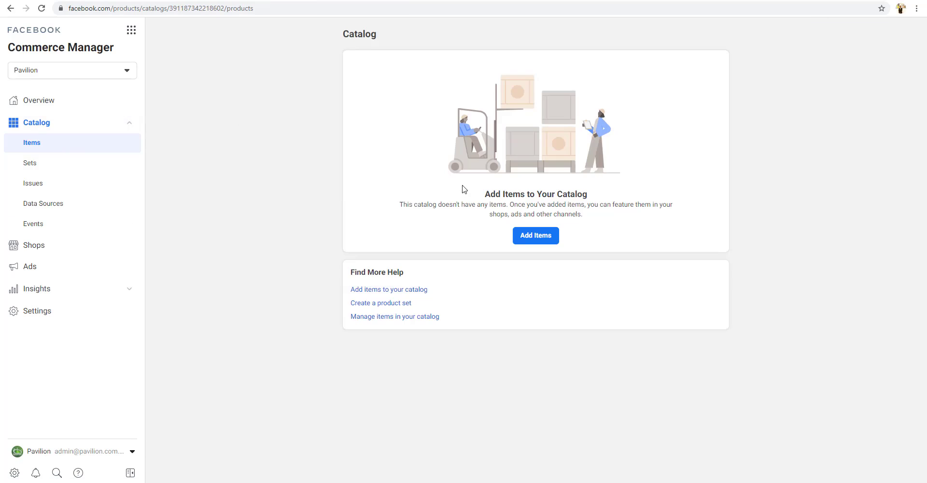
pyautogui.click(551, 238)
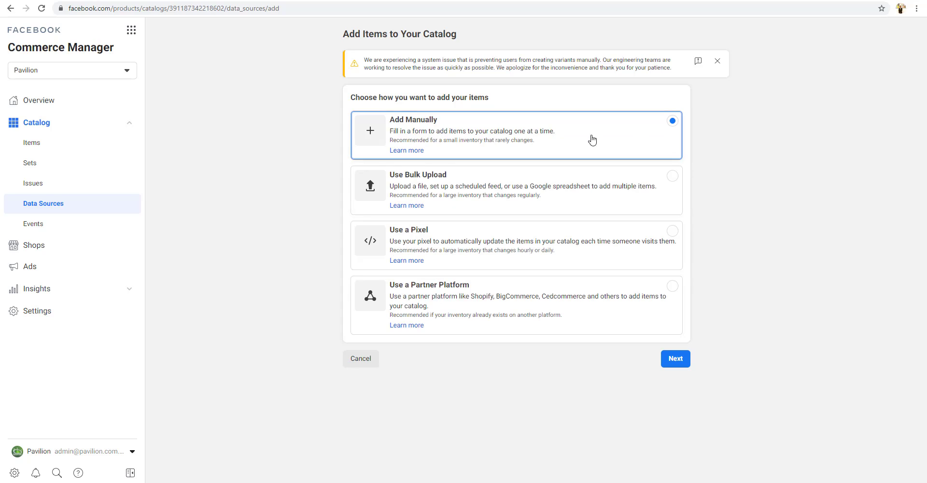
pyautogui.click(672, 366)
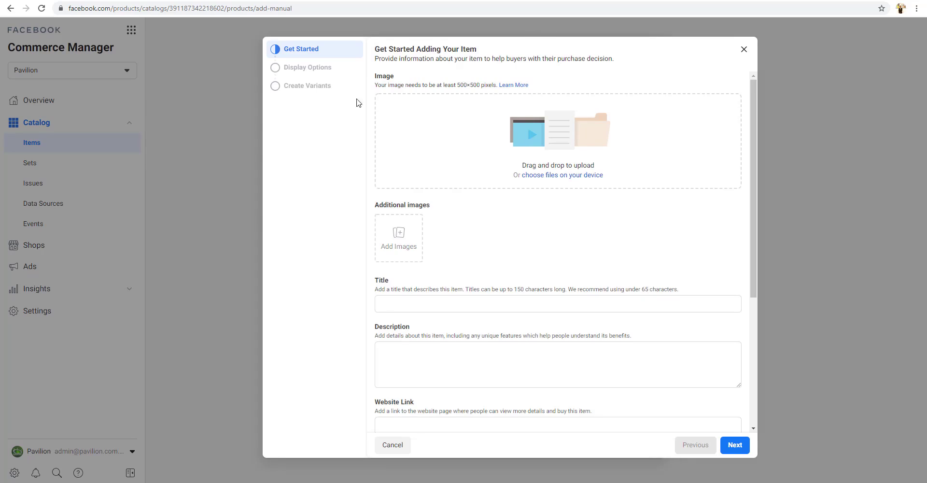
# Upload Offer.jpg as the item's image and set its title to "ট্যাকটিকসের হাতেখড়ি : পর্ব ১ (ই-বুক)"
pyautogui.click(549, 178)
pyautogui.doubleClick(106, 67)
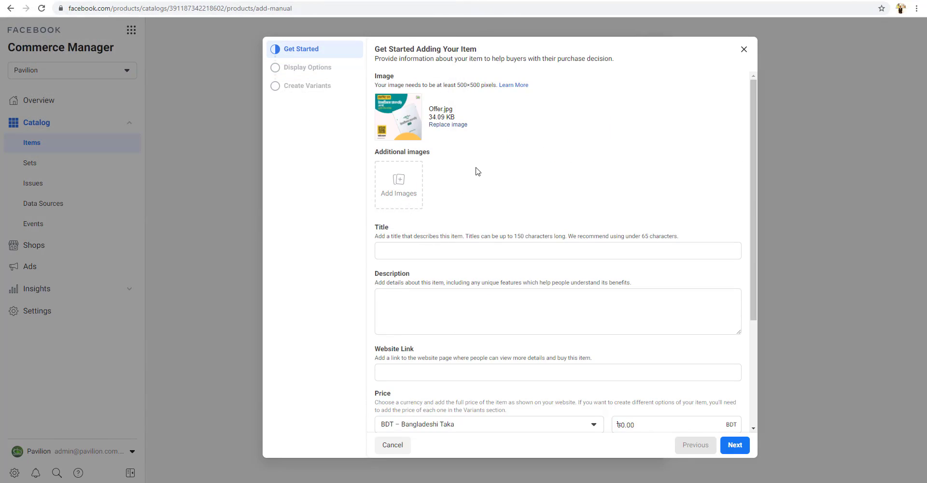
pyautogui.click(431, 247)
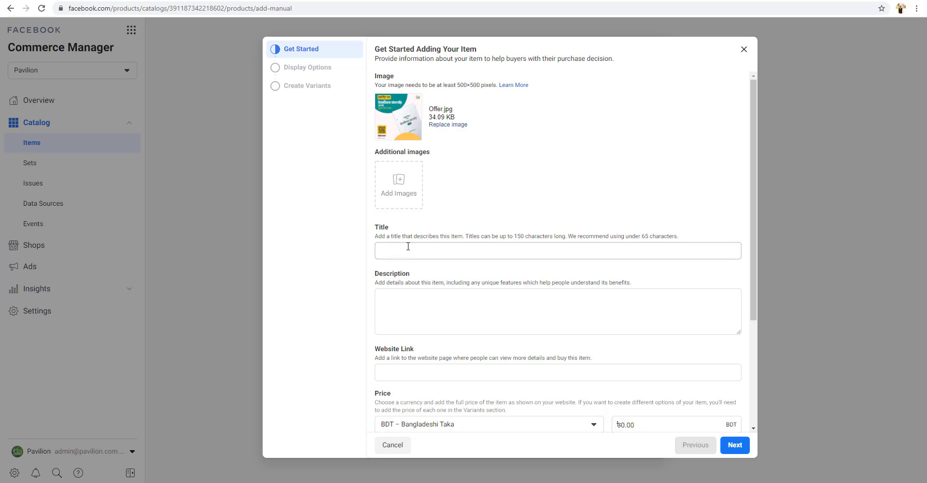
pyautogui.click(408, 246)
pyautogui.write('ট্যাকটিকসের হাতেখড়ি : পর্ব ১ (ই-বুক)')
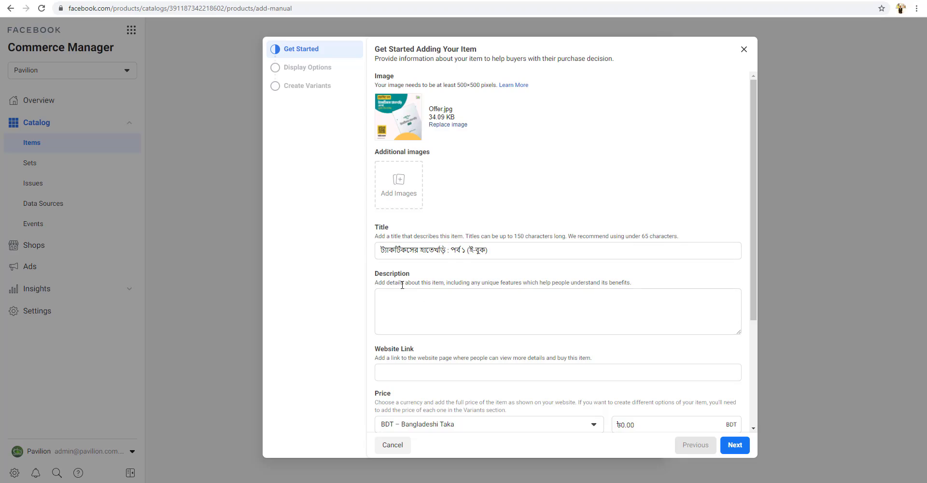
pyautogui.click(410, 308)
pyautogui.hotkey('ctrl', 'v')
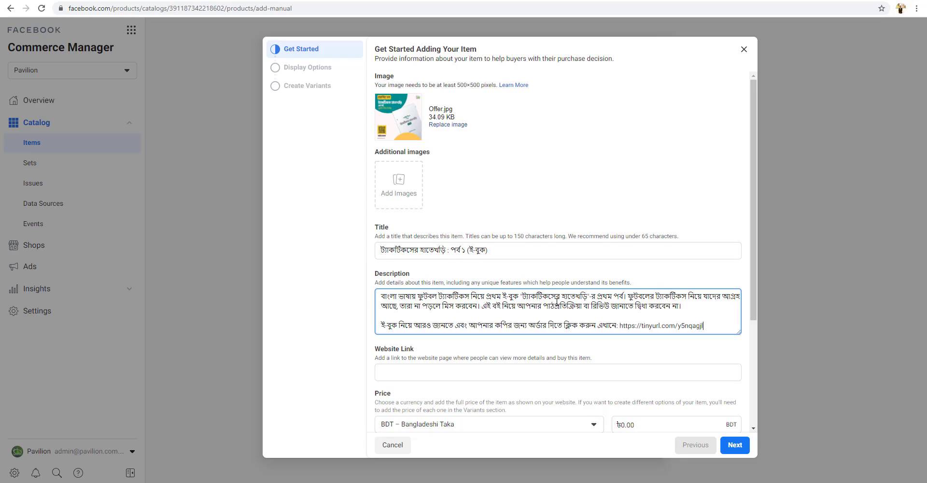
pyautogui.scroll(-1, 522, 323)
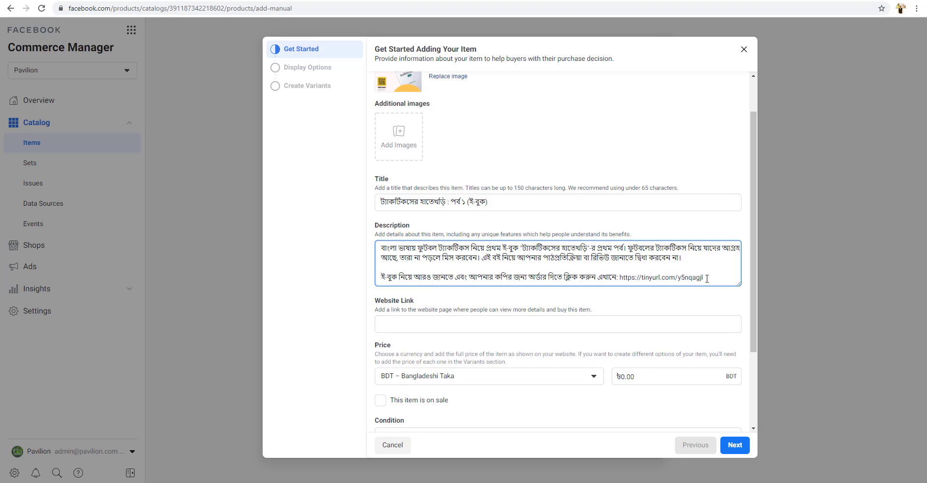
pyautogui.moveTo(705, 278); pyautogui.dragTo(624, 284)
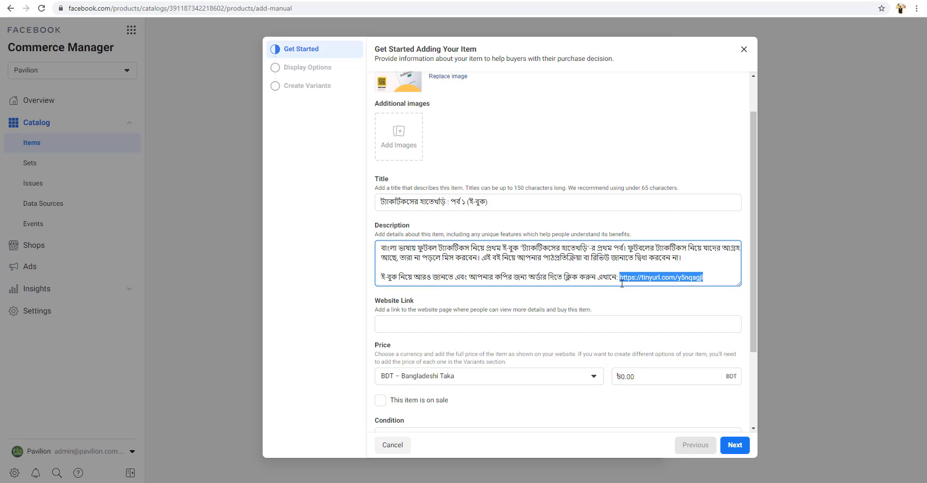
pyautogui.hotkey('ctrl', 'c')
pyautogui.click(531, 324)
pyautogui.hotkey('ctrl', 'v')
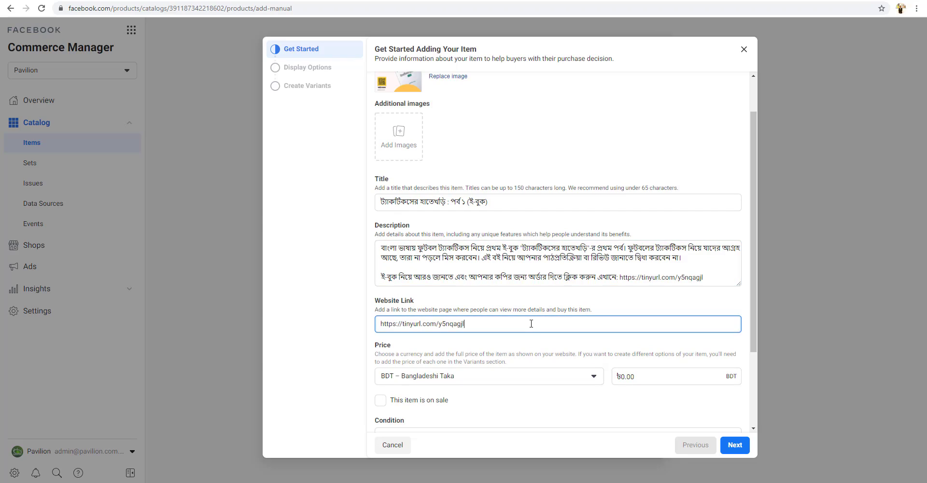
# Set the item's price to 30.00 BDT
pyautogui.scroll(-1, 535, 374)
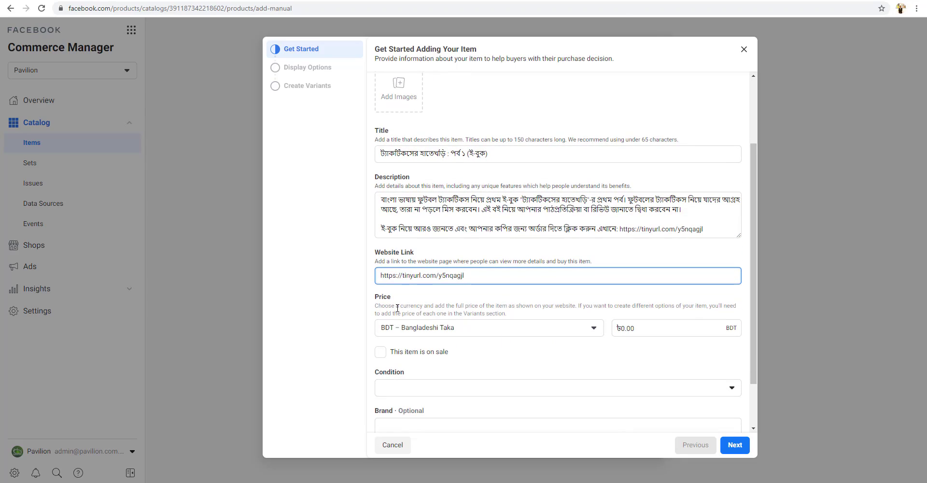
pyautogui.click(623, 330)
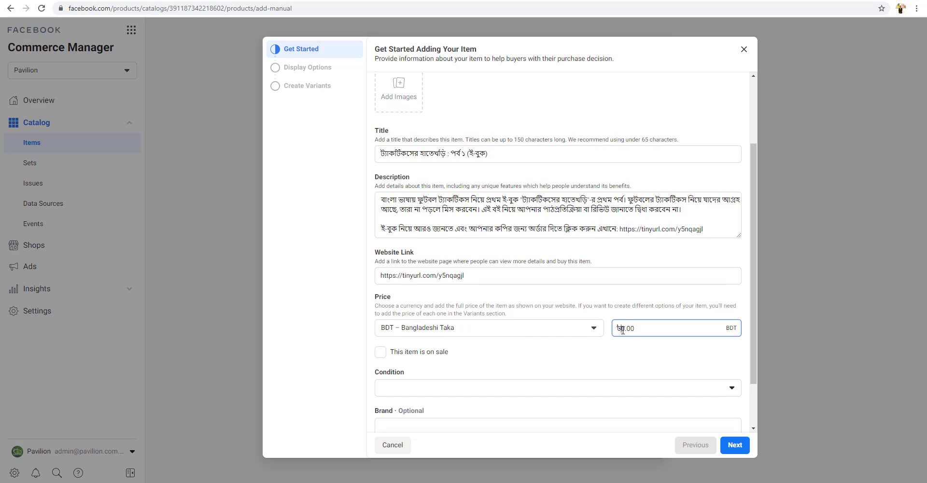
pyautogui.write('3')
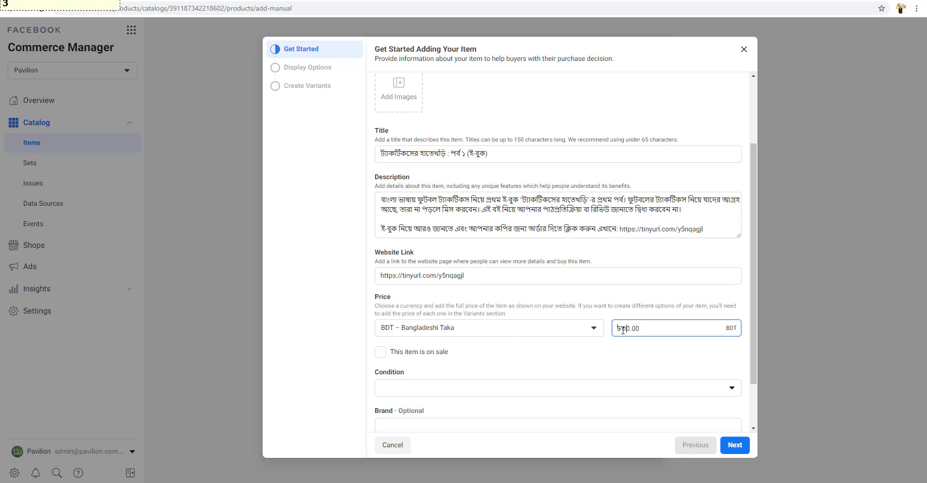
pyautogui.press('BackSpace')
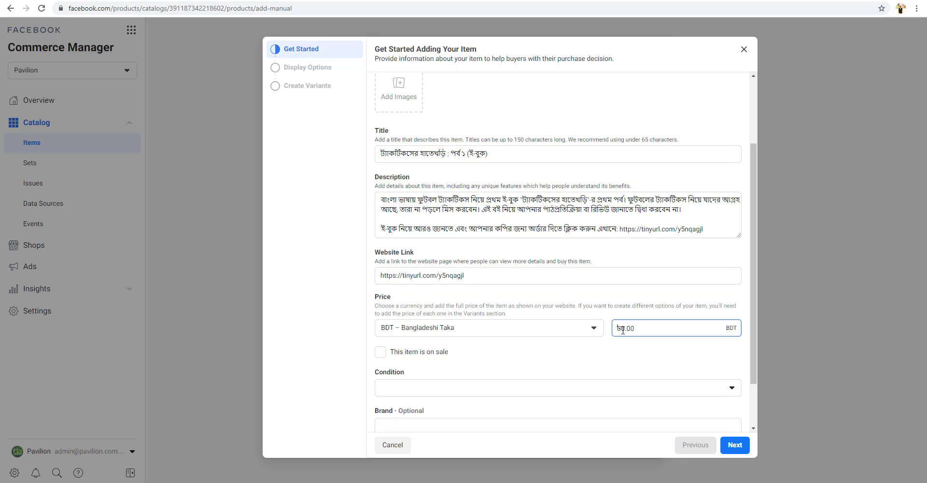
pyautogui.write('3')
pyautogui.press('Tab')
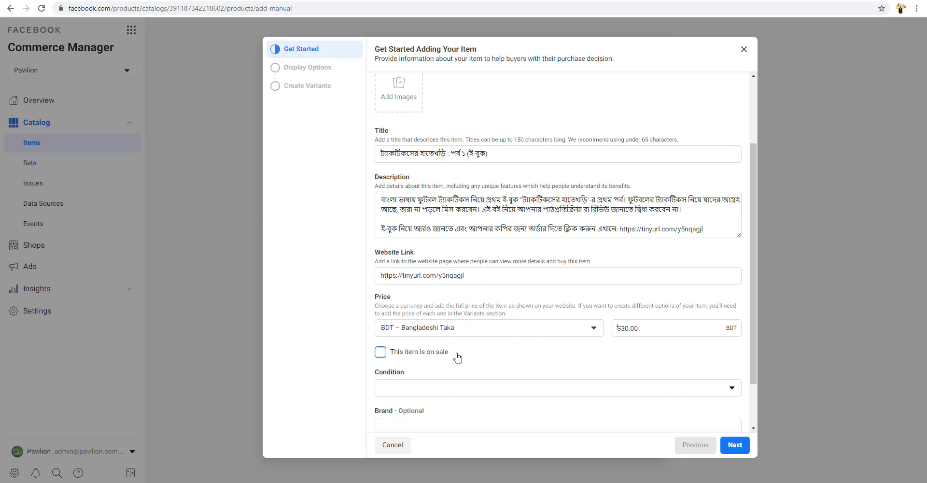
pyautogui.scroll(-1, 457, 358)
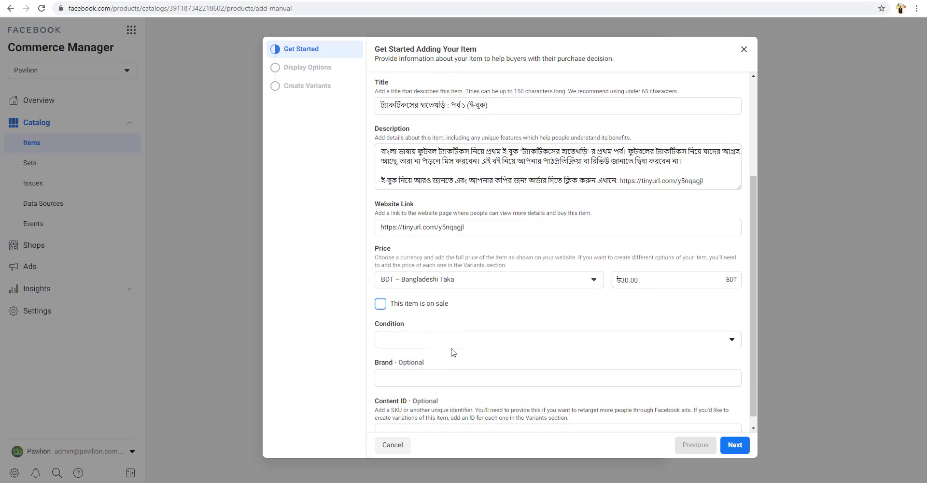
pyautogui.click(381, 306)
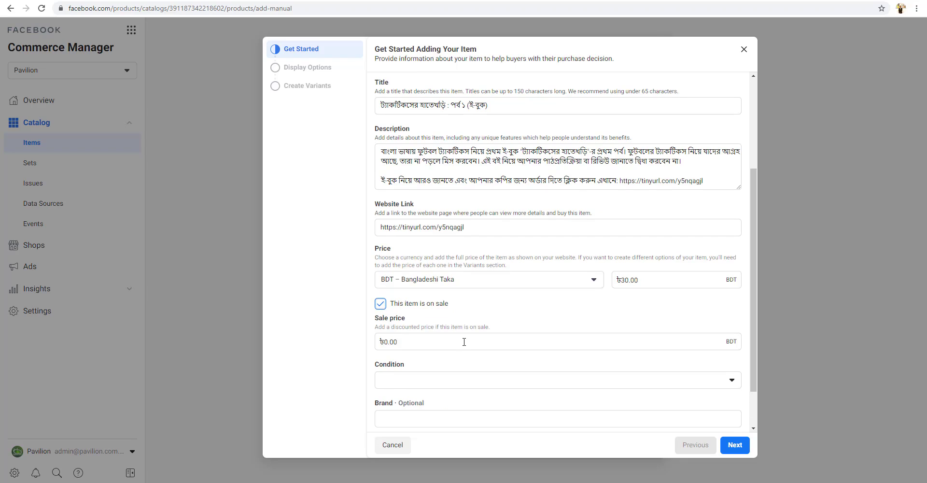
pyautogui.scroll(-1, 464, 340)
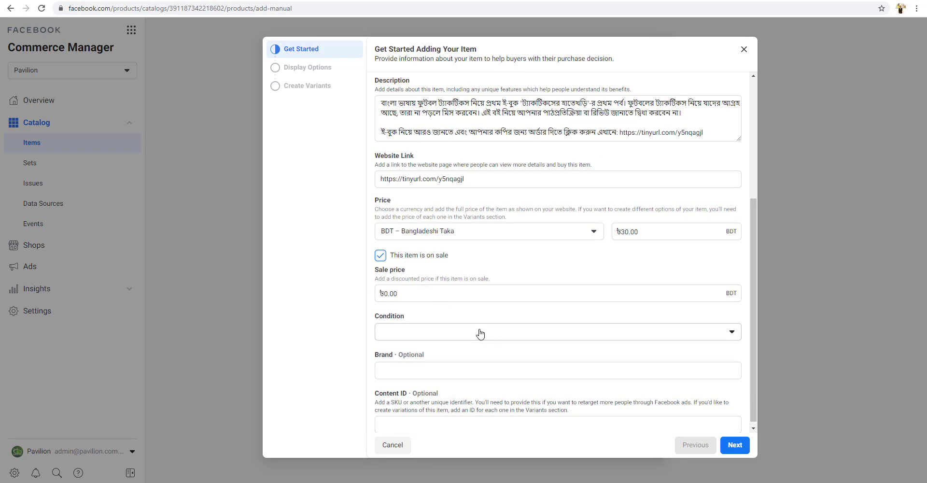
pyautogui.click(481, 332)
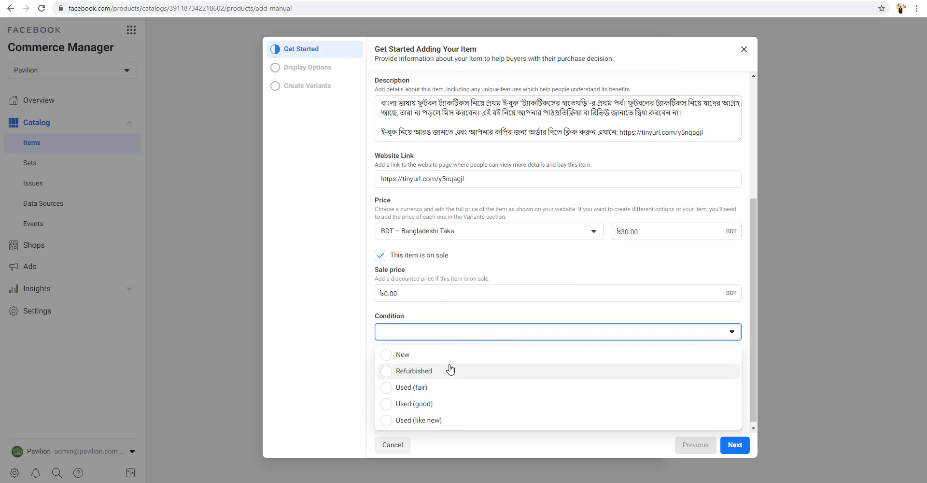
pyautogui.click(473, 330)
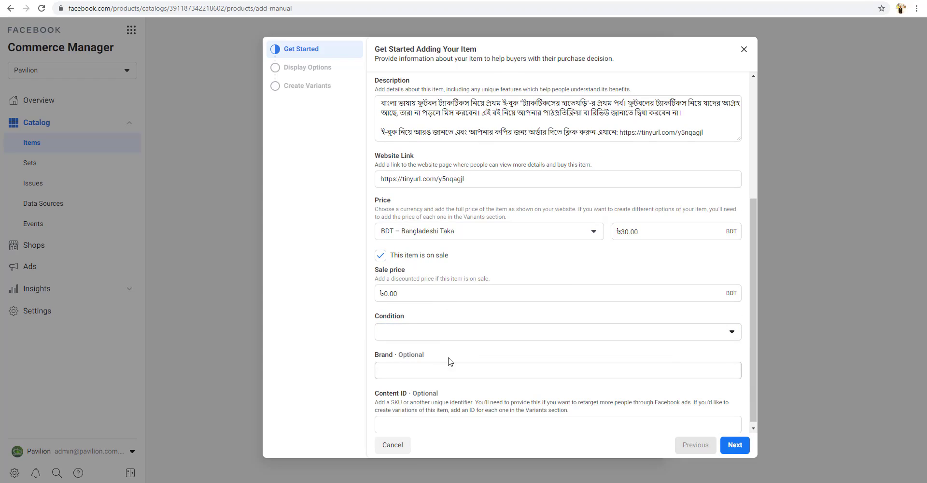
pyautogui.click(386, 261)
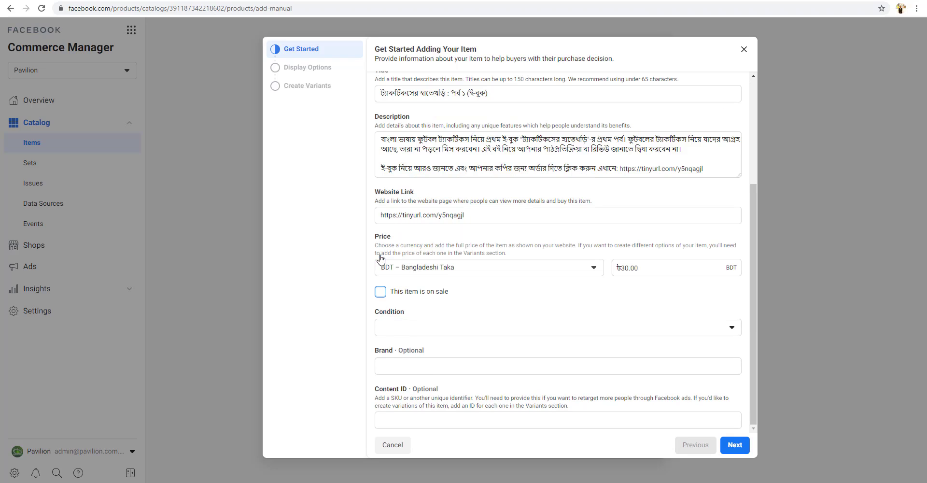
# Set the item's condition to New and accept the default visibility and availability options
pyautogui.click(520, 334)
pyautogui.click(437, 353)
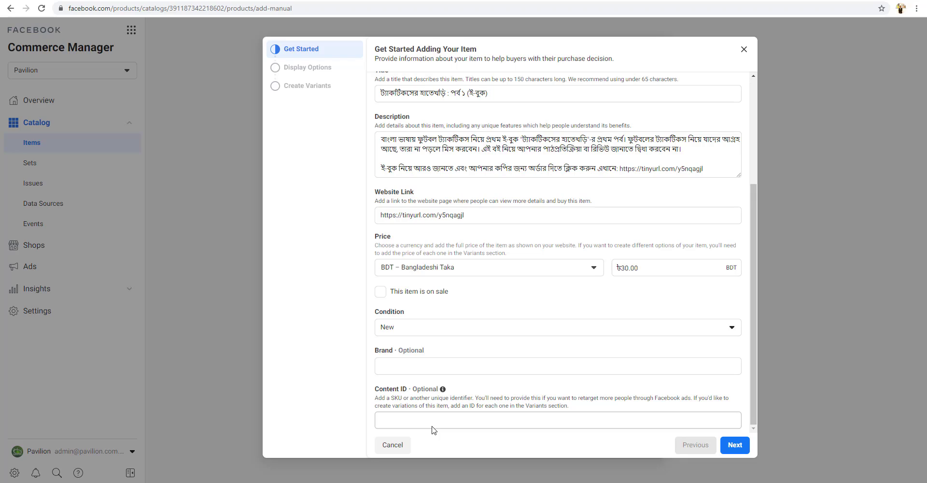
pyautogui.click(735, 445)
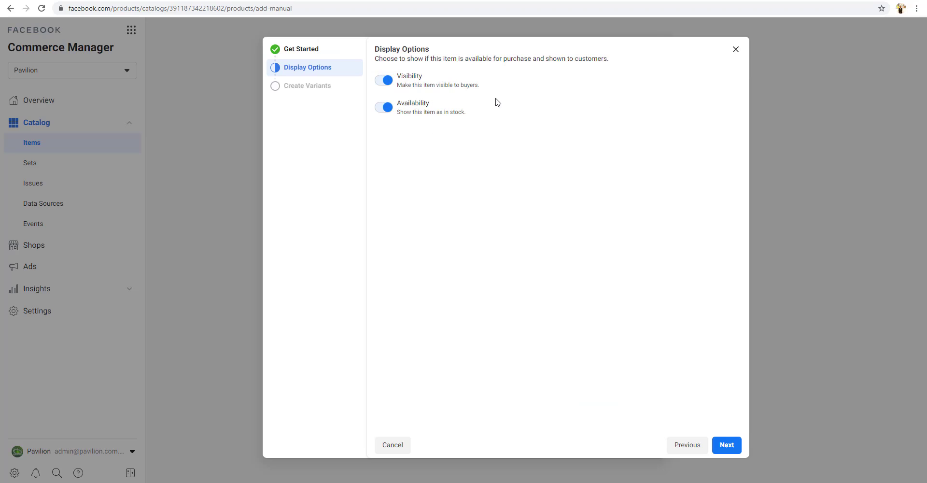
pyautogui.click(729, 445)
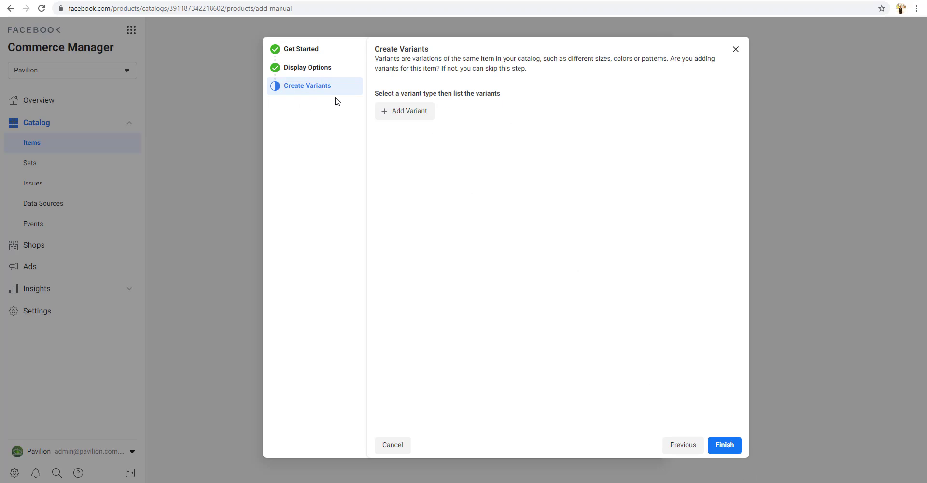
# Review the explanation of variants, finish adding the item without any, and close the item dialog
pyautogui.moveTo(567, 59); pyautogui.dragTo(673, 56)
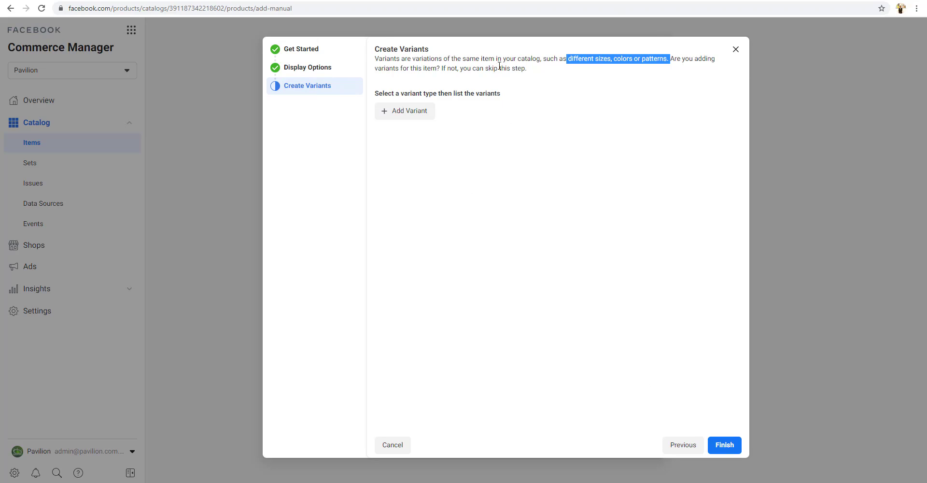
pyautogui.click(571, 63)
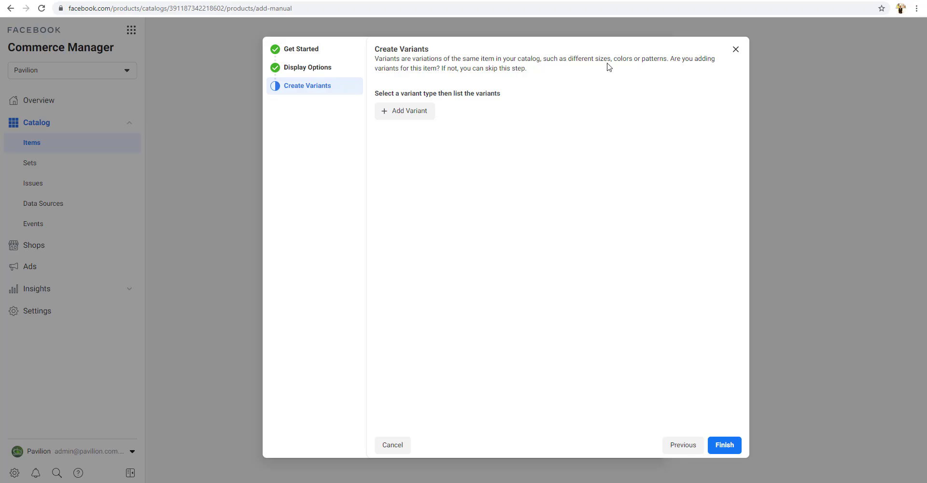
pyautogui.moveTo(596, 58); pyautogui.dragTo(651, 56)
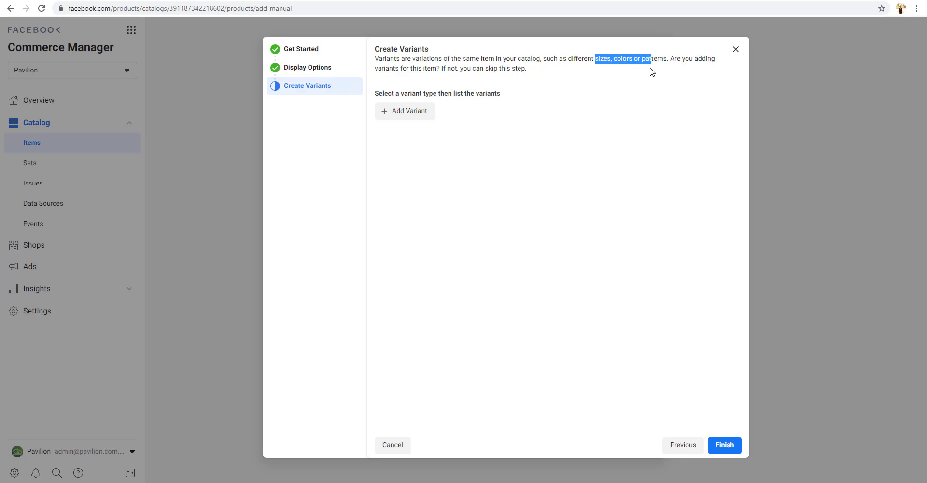
pyautogui.click(526, 147)
pyautogui.click(726, 444)
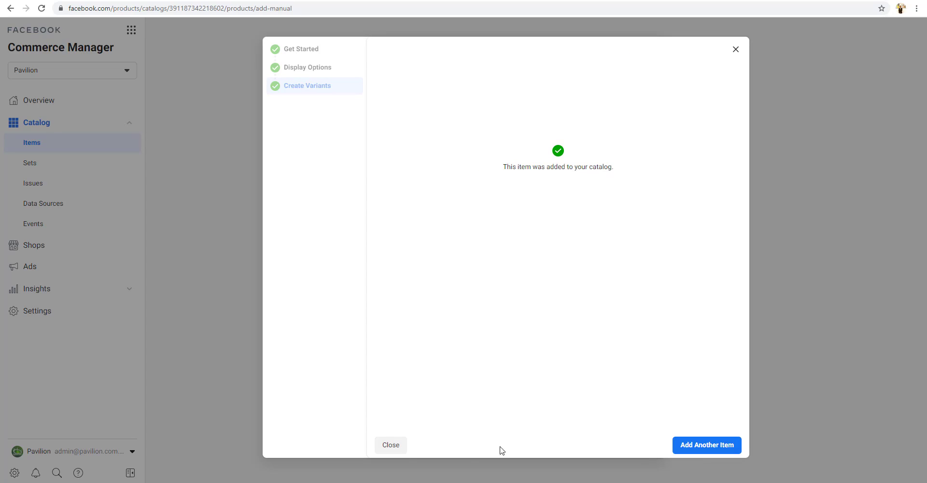
pyautogui.click(395, 446)
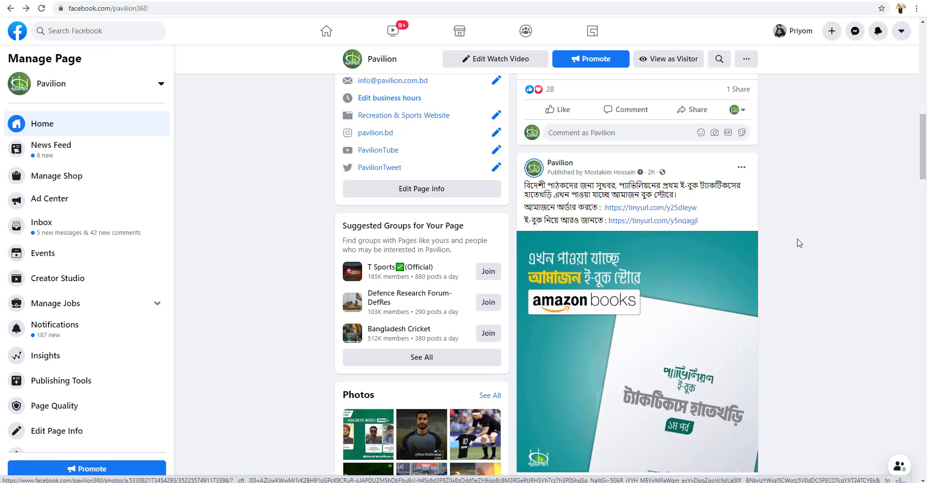
# Tag the product "ট্যাকটিকসের হাতেখড়ি : পর্ব ১ (ই-বুক)" on the photo of the Pavilion page's Amazon e-book post
pyautogui.scroll(-1, 671, 237)
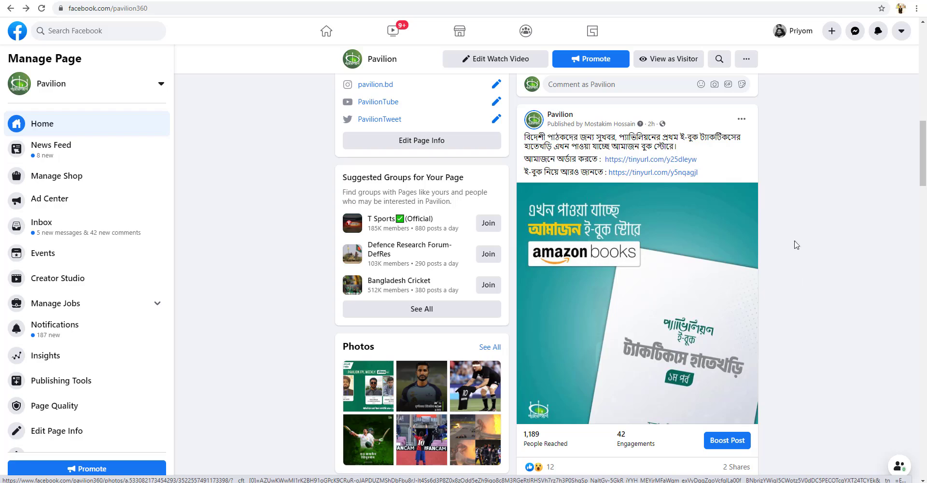
pyautogui.click(682, 291)
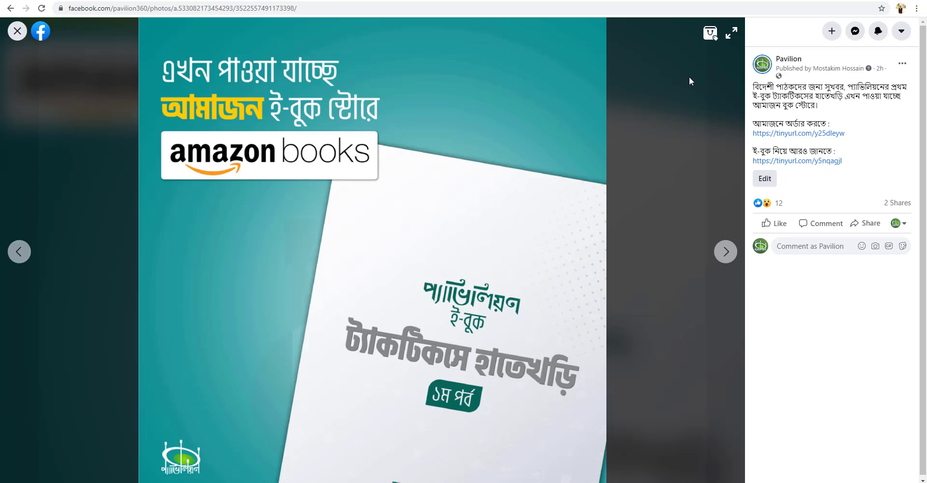
pyautogui.click(710, 34)
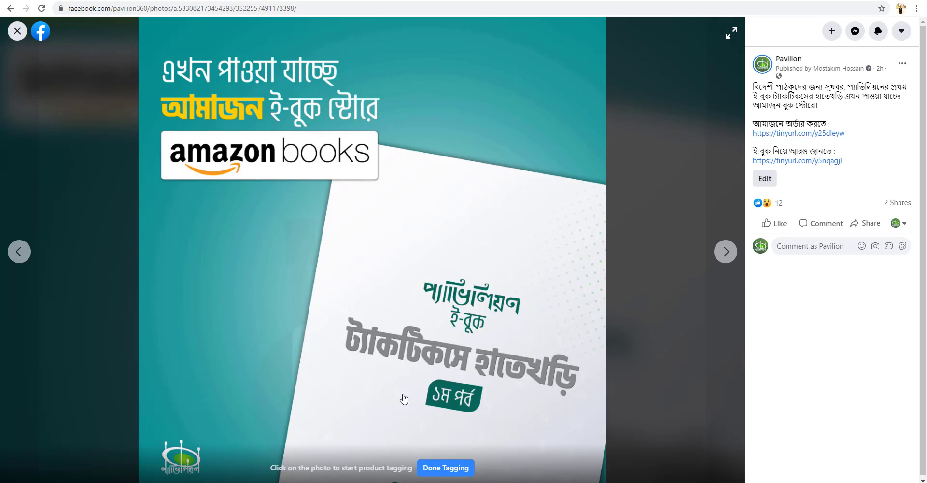
pyautogui.click(378, 258)
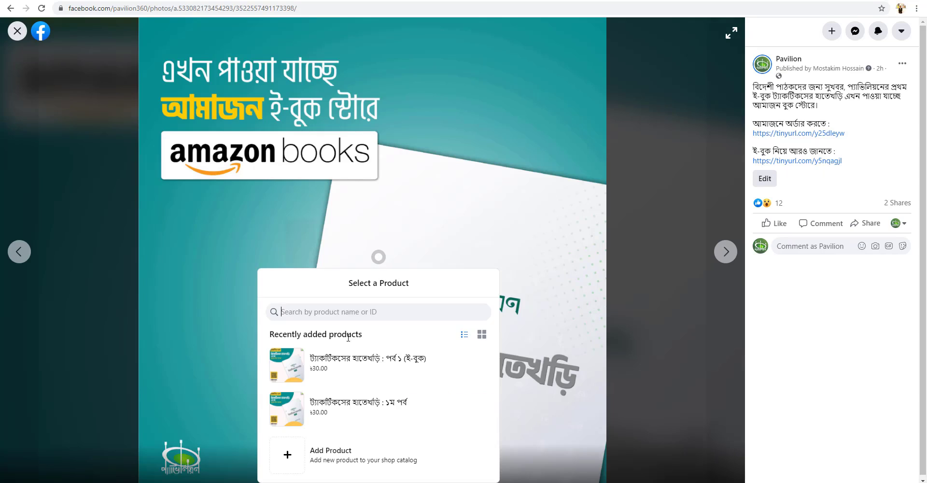
pyautogui.click(344, 376)
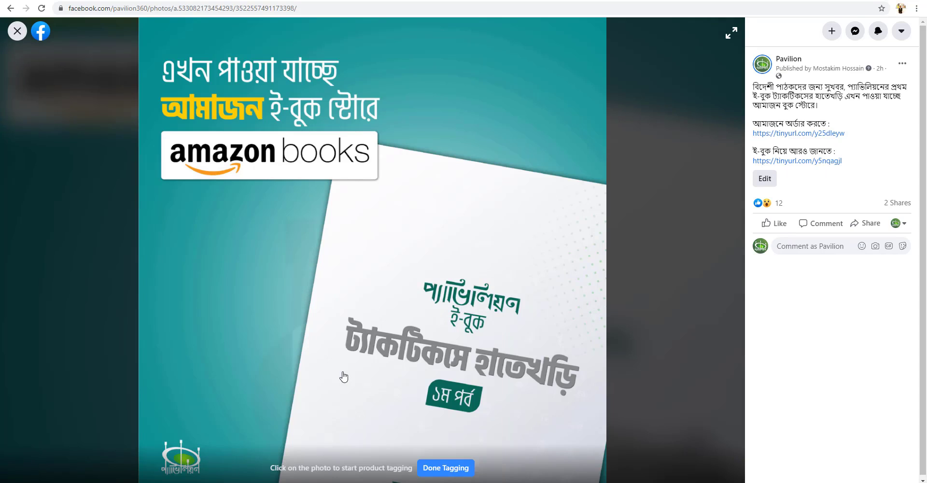
pyautogui.click(445, 468)
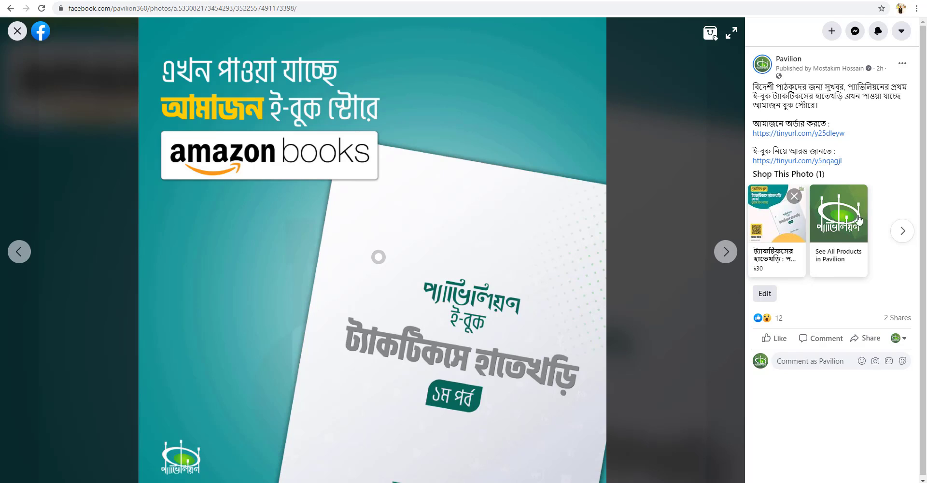
# Reload the Pavilion page, view the products tagged in the Amazon e-book post and open the e-book's product page
pyautogui.click(20, 29)
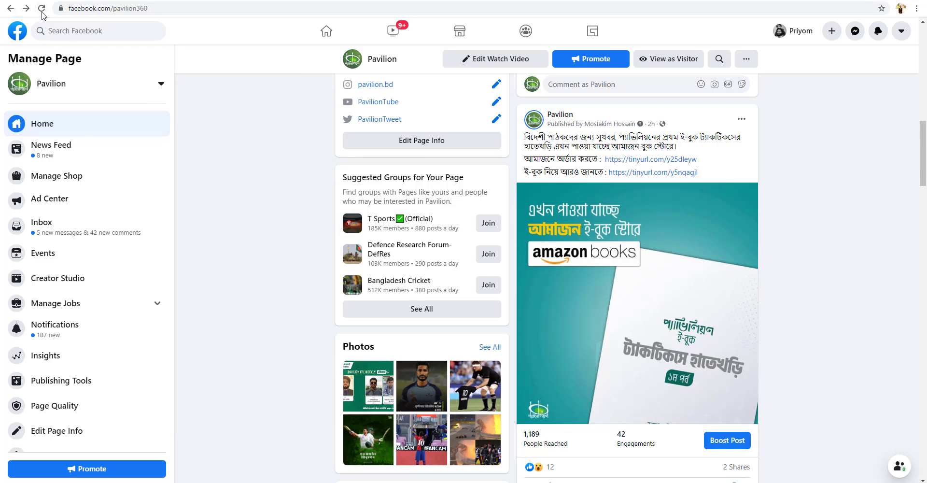
pyautogui.click(42, 10)
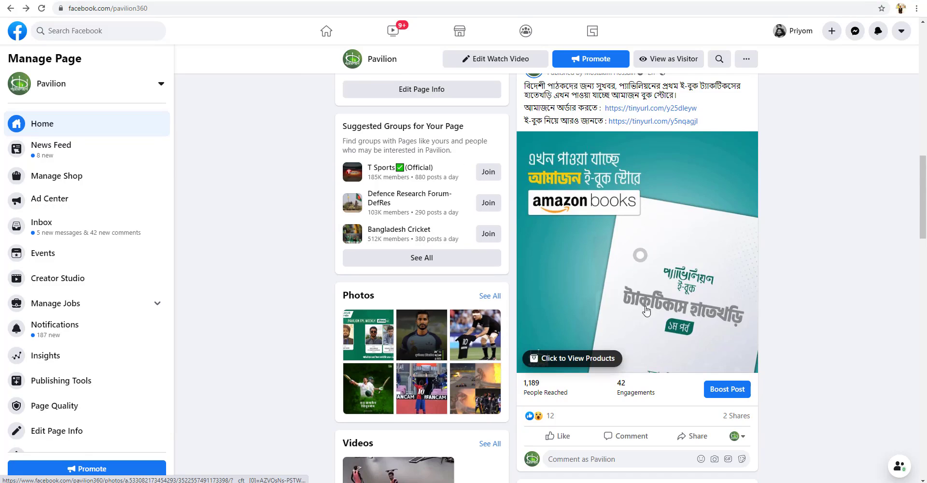
pyautogui.click(589, 361)
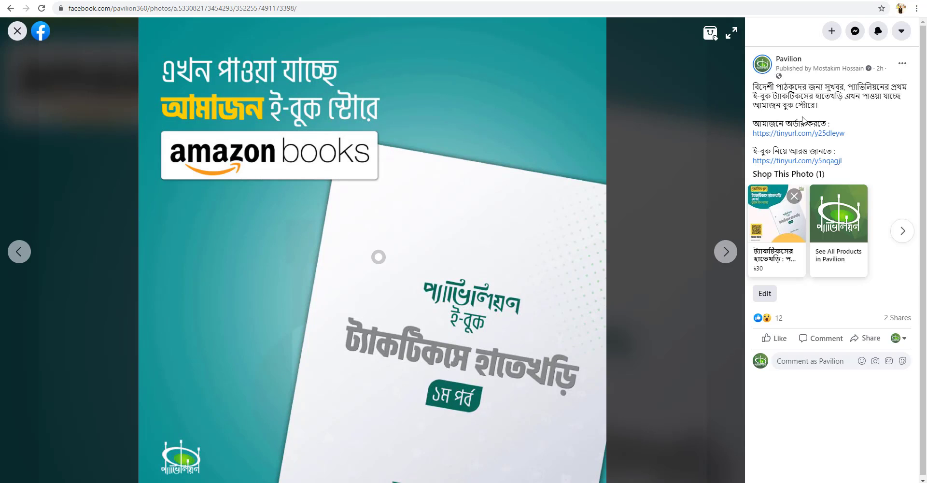
pyautogui.click(773, 231)
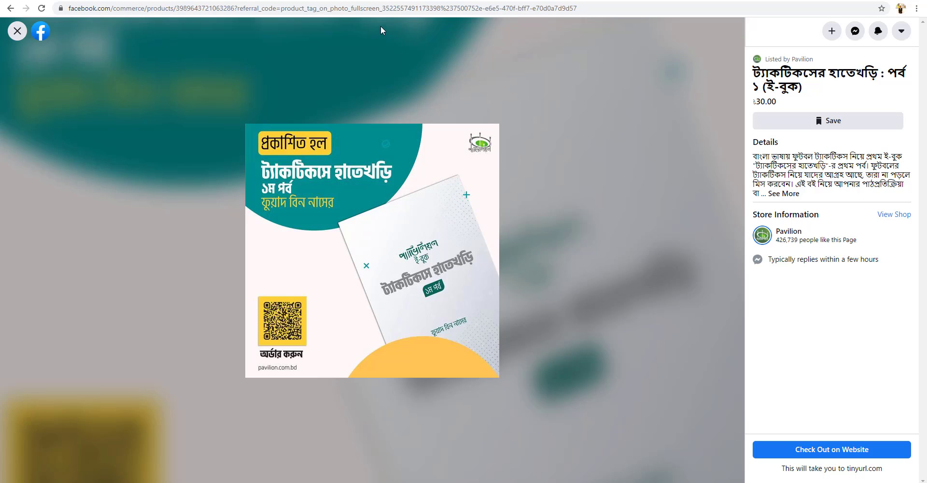
# Switch to the J-Beauty by Kirei page and browse all products in its shop
pyautogui.click(362, 0)
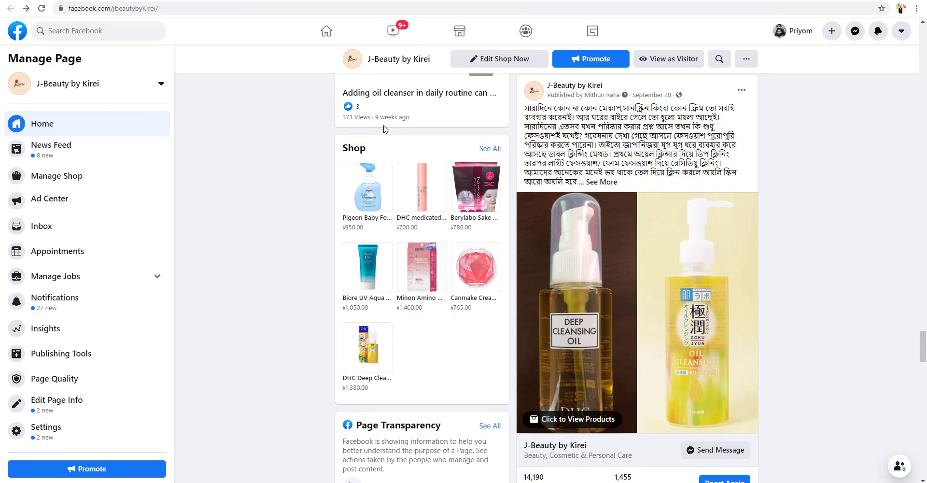
pyautogui.click(485, 153)
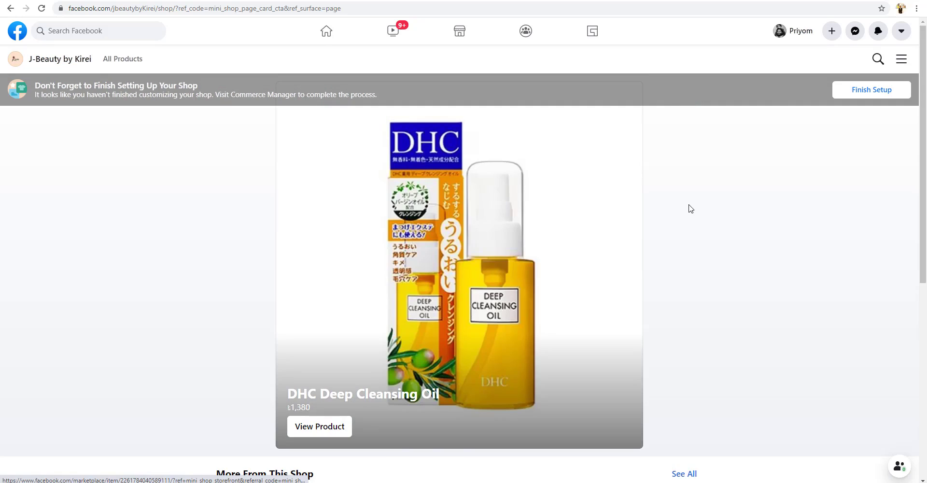
pyautogui.scroll(-7, 690, 210)
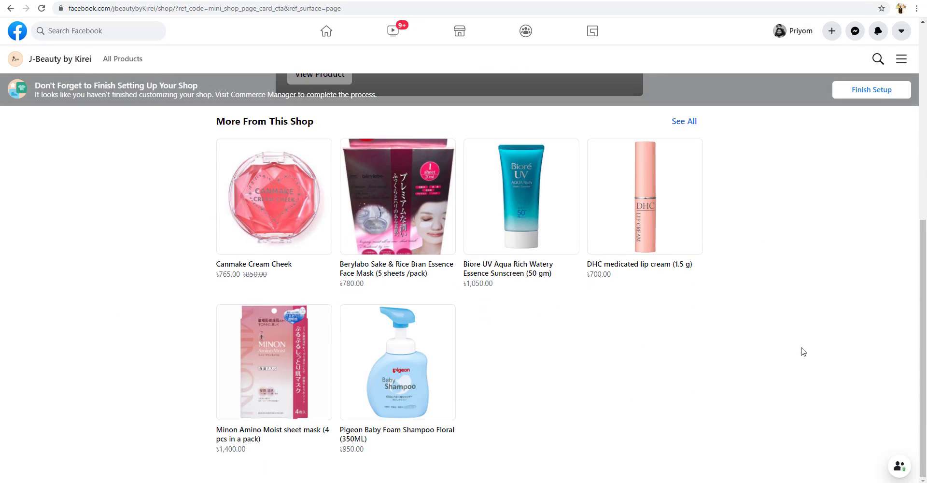
pyautogui.scroll(6, 229, 309)
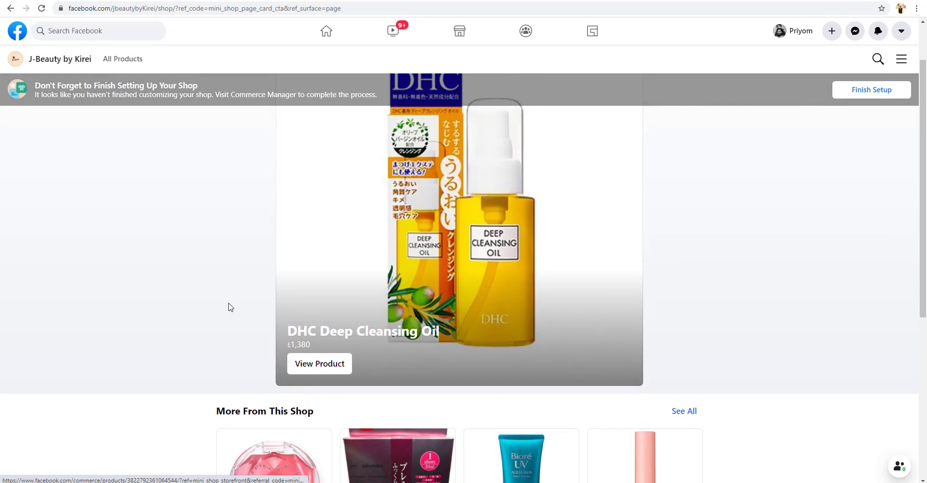
pyautogui.scroll(1, 232, 290)
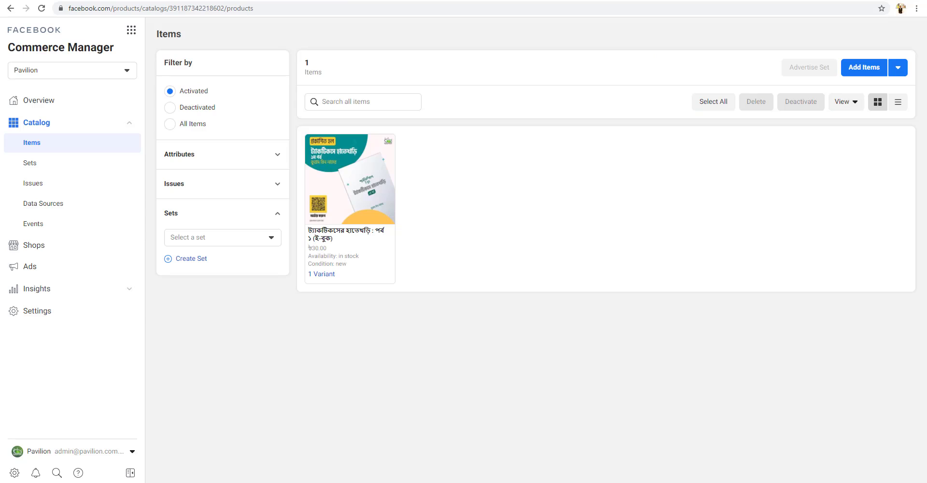